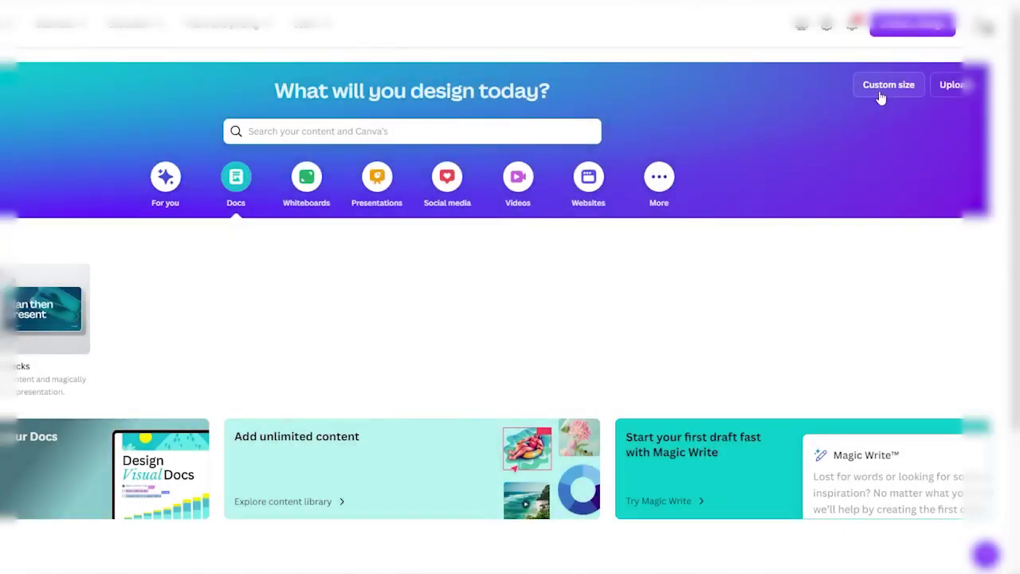
Create a custom 1280 × 720 px design and apply the cover page of the Pastel Yellow Illustrative Travel Plans Presentation template
{"action": "left_click", "coordinate": [880, 96]}
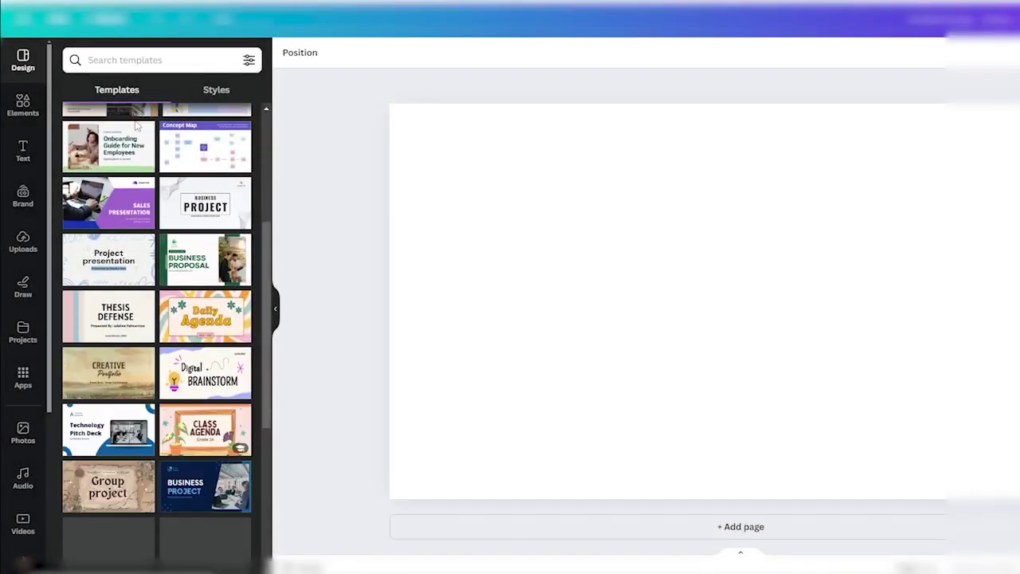
{"action": "left_click", "coordinate": [140, 58]}
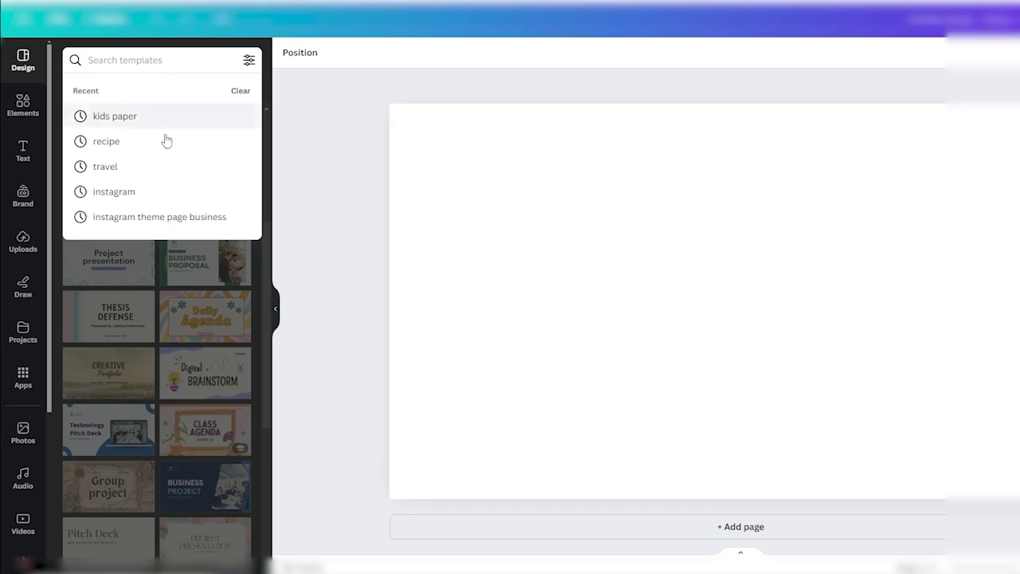
{"action": "left_click", "coordinate": [105, 167]}
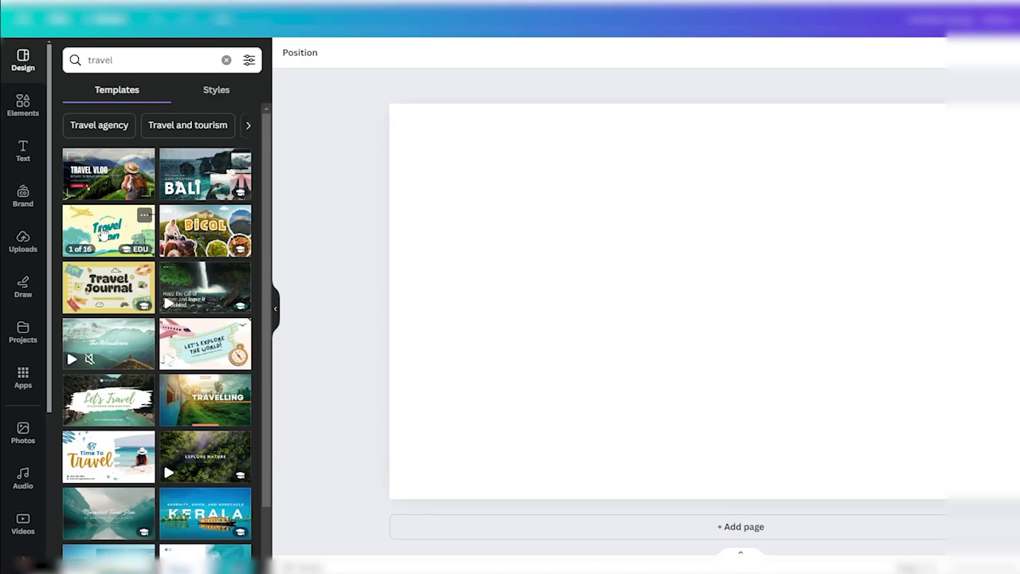
{"action": "left_click", "coordinate": [102, 233]}
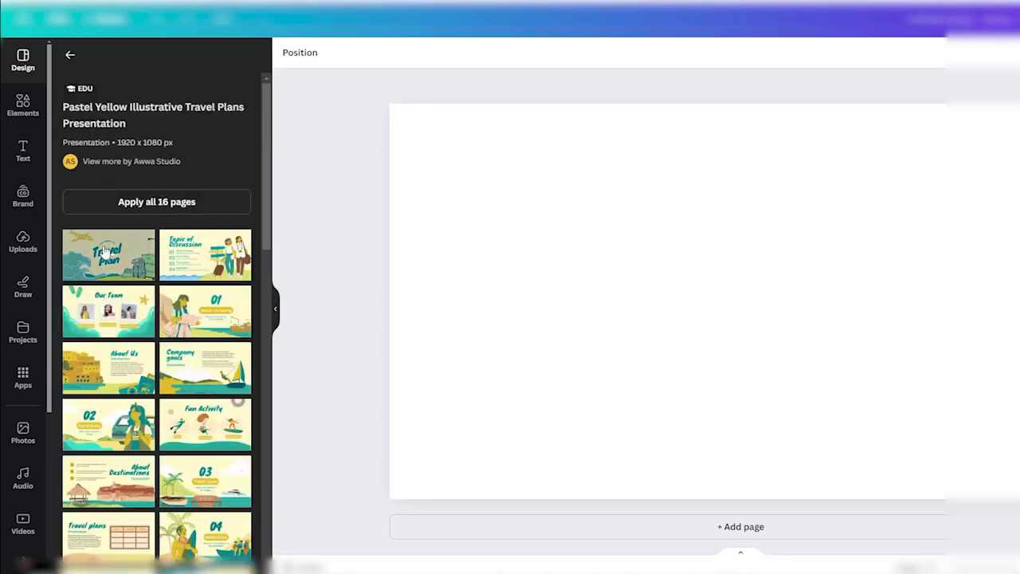
{"action": "left_click", "coordinate": [105, 252]}
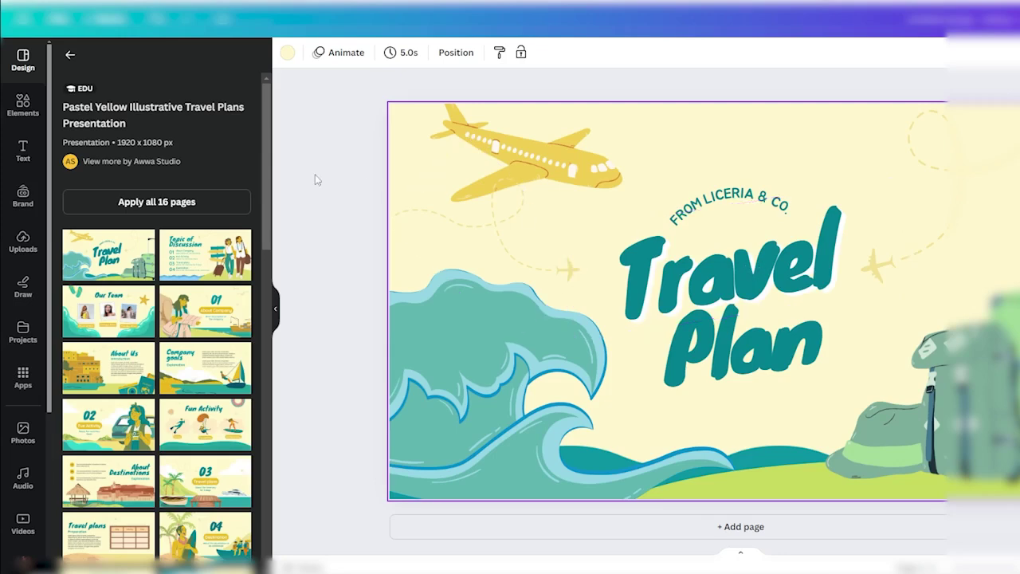
Find travel graphics in the elements library and place the red suitcase with airplane graphic over the wave at the page's lower left
{"action": "left_click", "coordinate": [22, 108]}
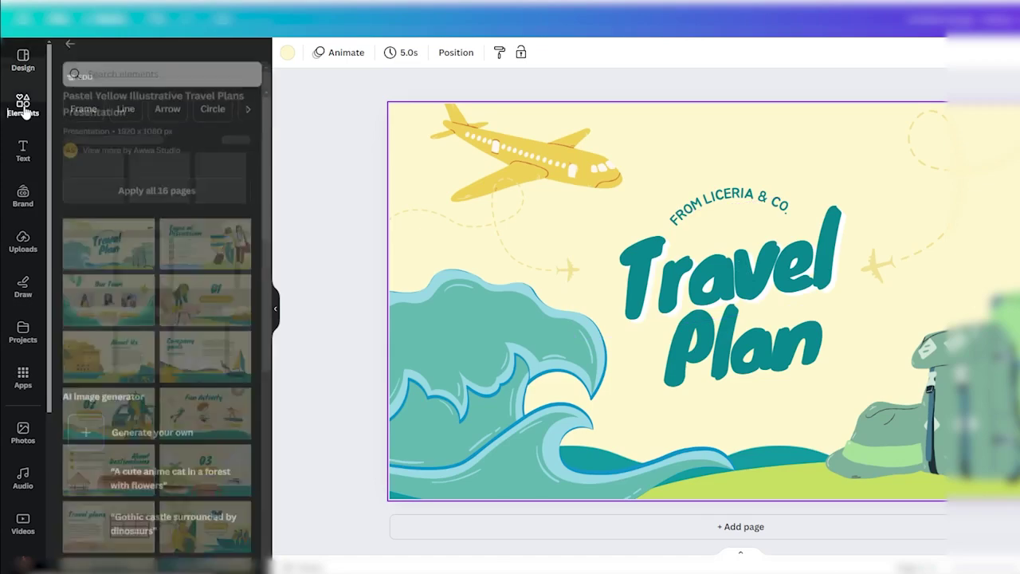
{"action": "left_click", "coordinate": [121, 62]}
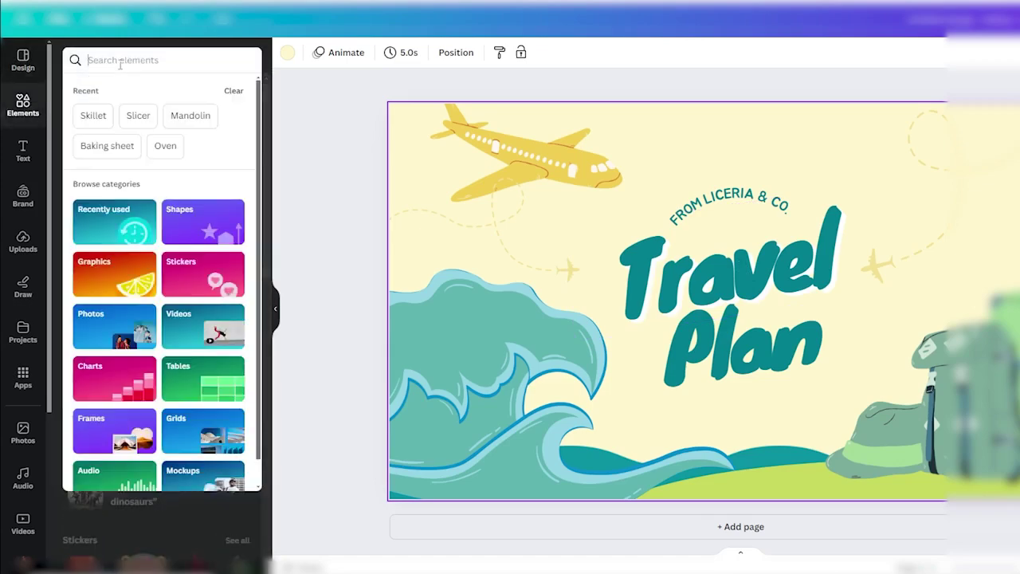
{"action": "type", "text": "trave"}
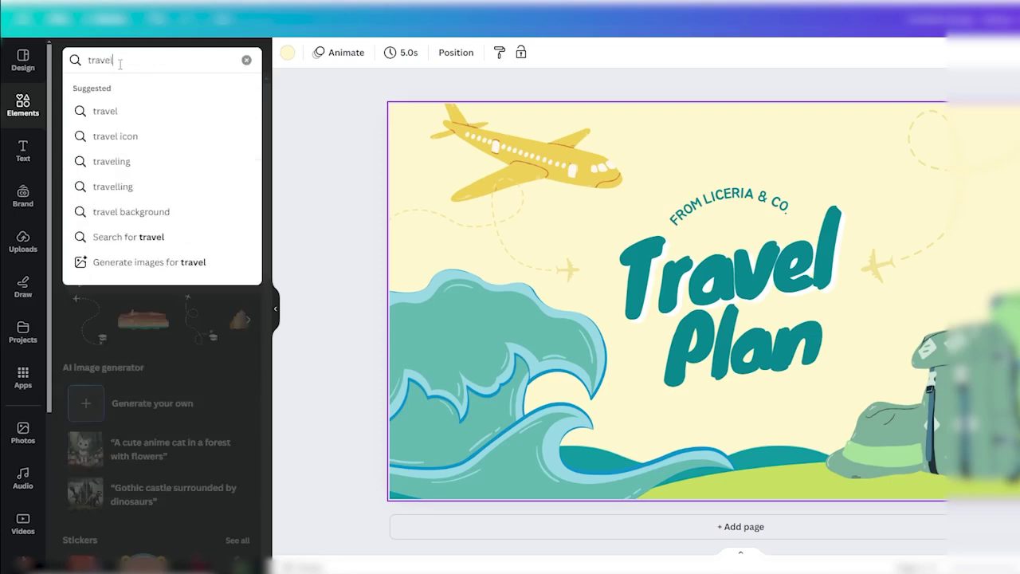
{"action": "type", "text": "l"}
{"action": "key", "text": "Return"}
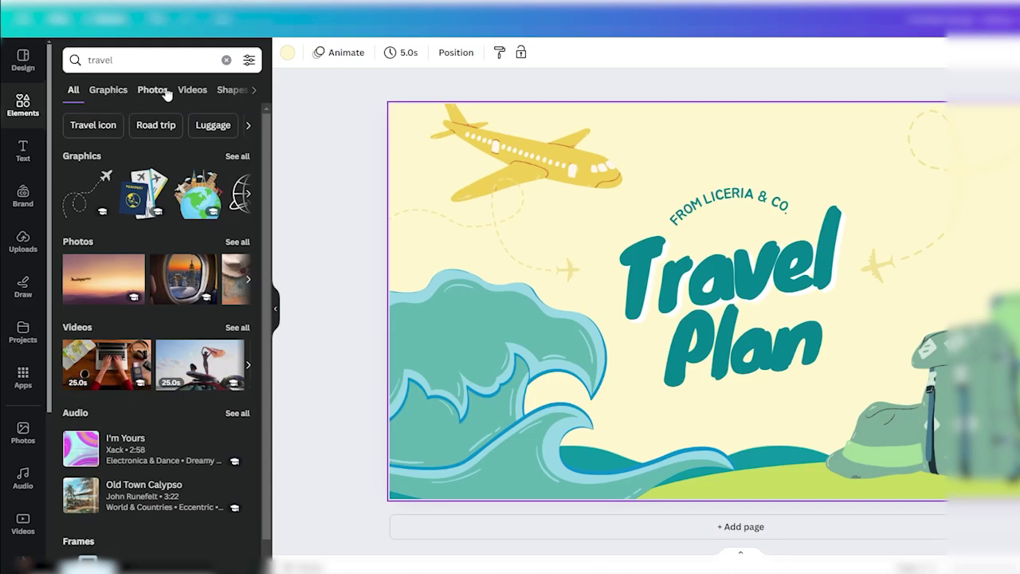
{"action": "left_click", "coordinate": [114, 91]}
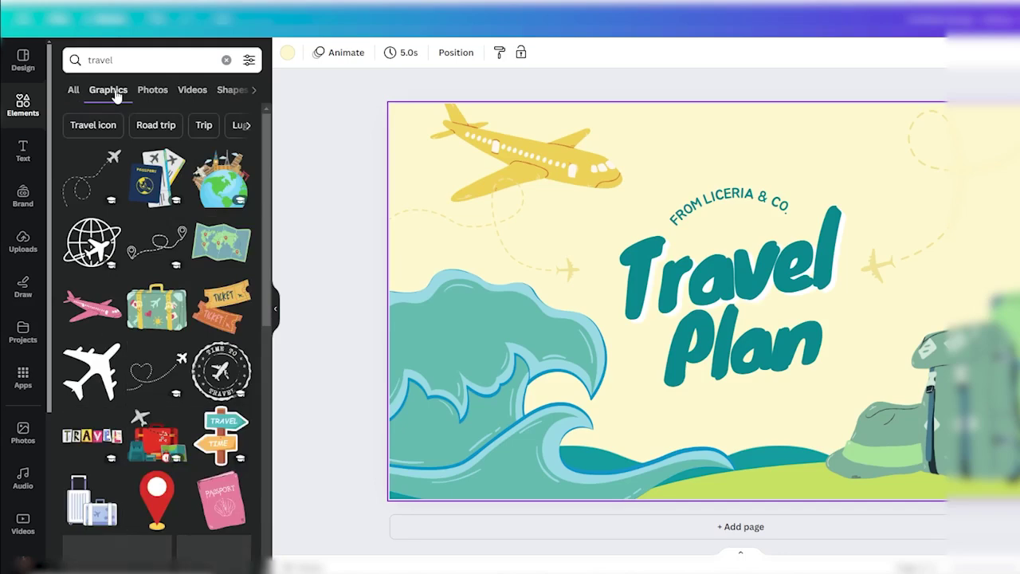
{"action": "scroll", "coordinate": [159, 255], "scroll_direction": "down", "scroll_amount": 3}
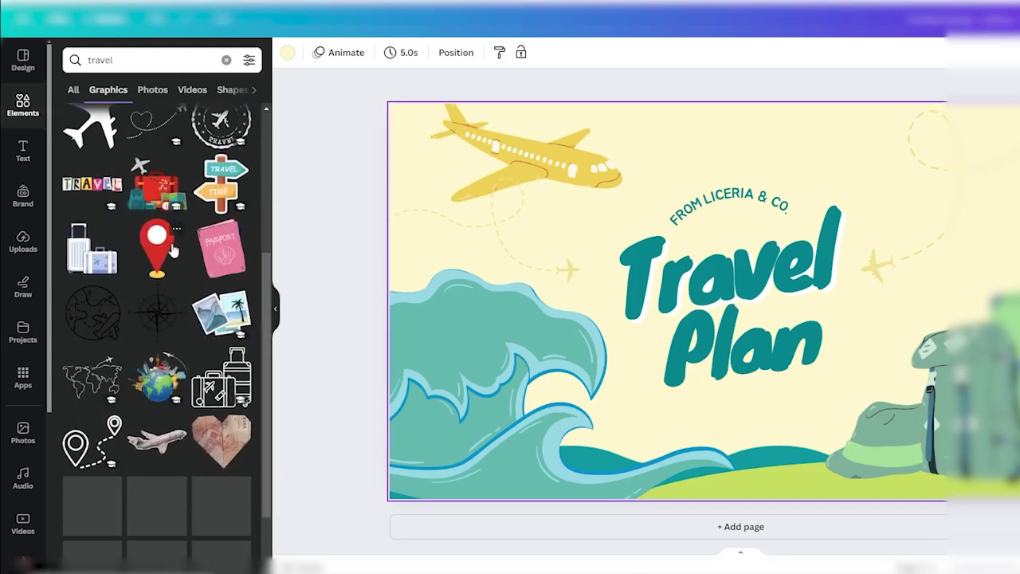
{"action": "scroll", "coordinate": [160, 257], "scroll_direction": "down", "scroll_amount": 1}
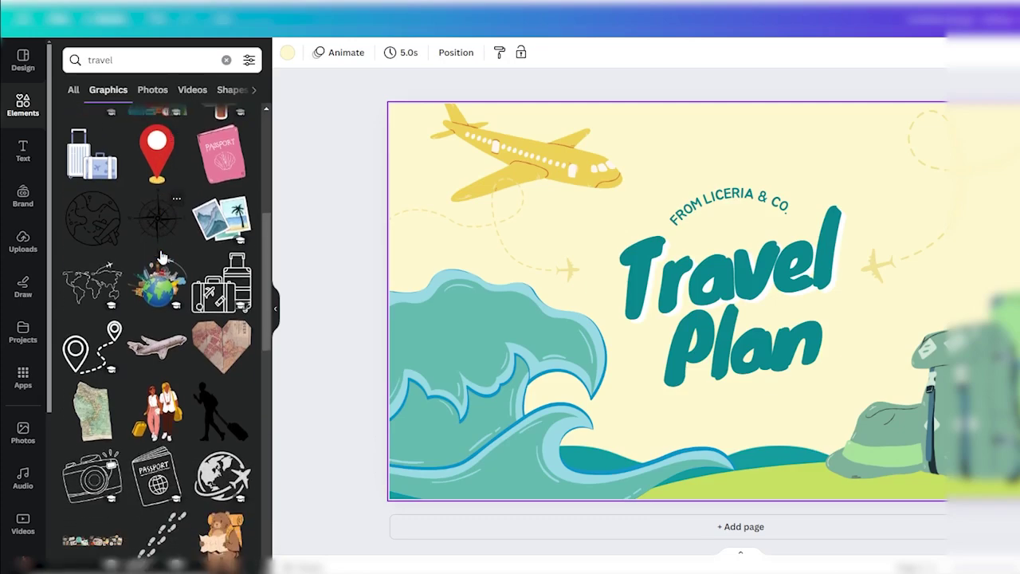
{"action": "scroll", "coordinate": [162, 256], "scroll_direction": "up", "scroll_amount": 1}
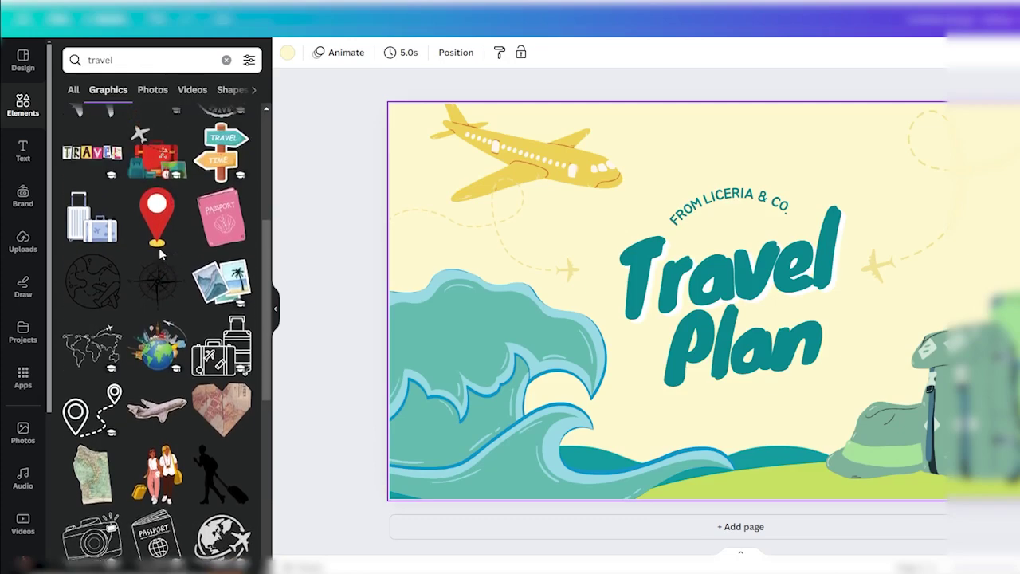
{"action": "scroll", "coordinate": [160, 249], "scroll_direction": "up", "scroll_amount": 2}
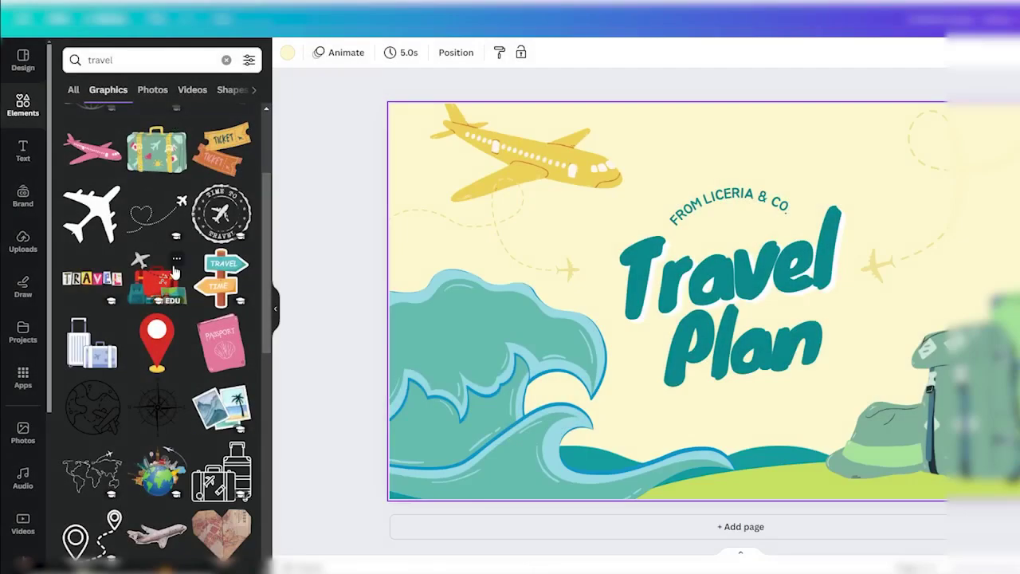
{"action": "left_click_drag", "start_coordinate": [165, 277], "coordinate": [528, 380]}
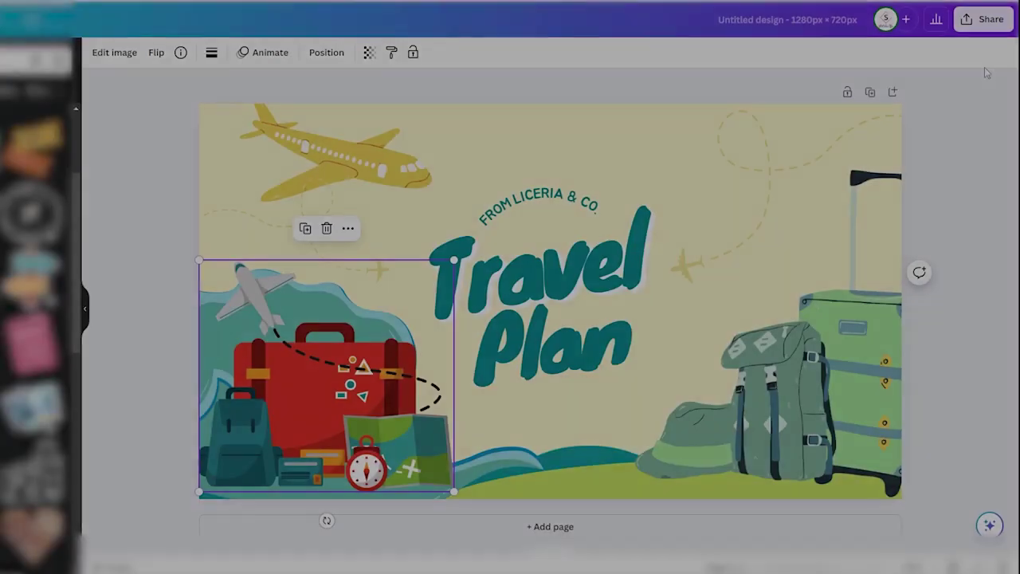
Open the download options for the travel design
{"action": "left_click", "coordinate": [984, 19]}
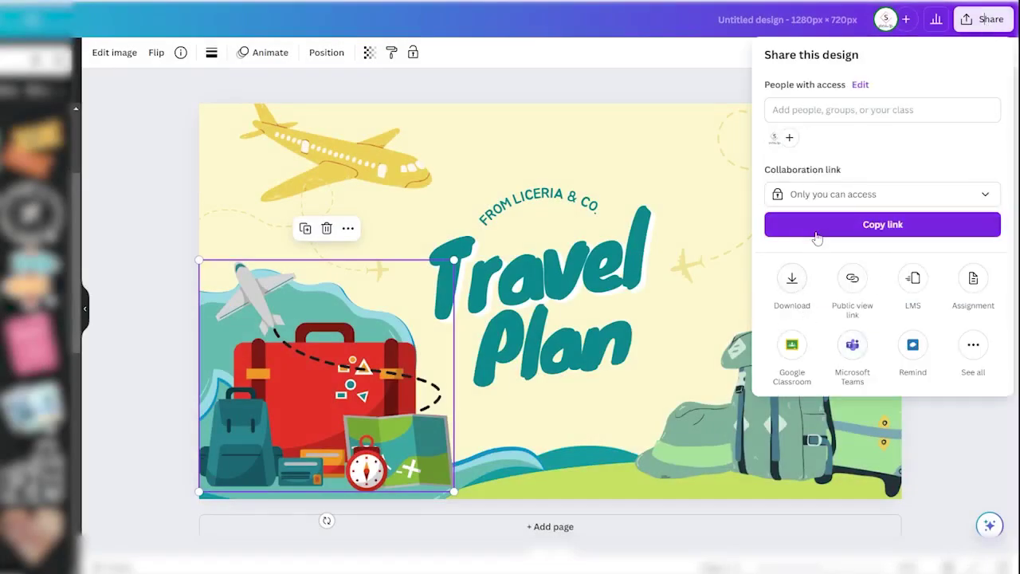
{"action": "left_click", "coordinate": [793, 279]}
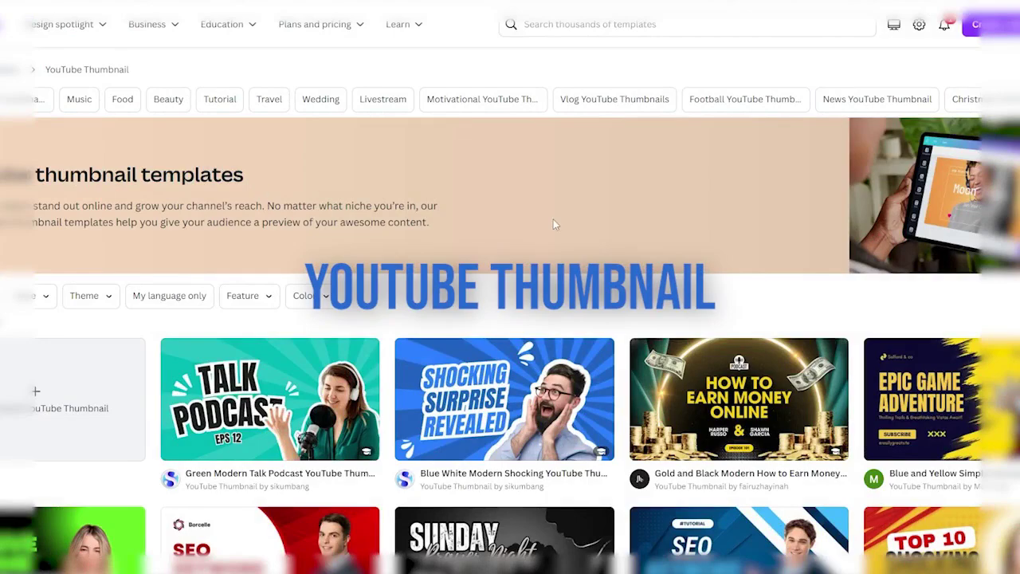
Browse the YouTube thumbnail templates and open the Gold and Black Modern How to Earn Money Online template for customizing
{"action": "scroll", "coordinate": [553, 222], "scroll_direction": "down", "scroll_amount": 4}
{"action": "scroll", "coordinate": [549, 221], "scroll_direction": "down", "scroll_amount": 6}
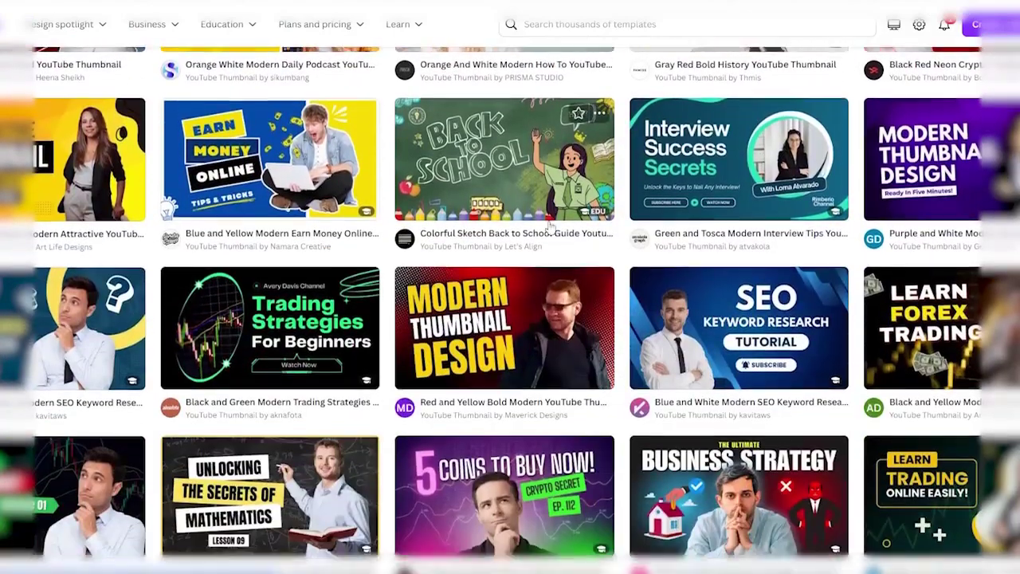
{"action": "scroll", "coordinate": [548, 223], "scroll_direction": "down", "scroll_amount": 5}
{"action": "scroll", "coordinate": [548, 223], "scroll_direction": "up", "scroll_amount": 13}
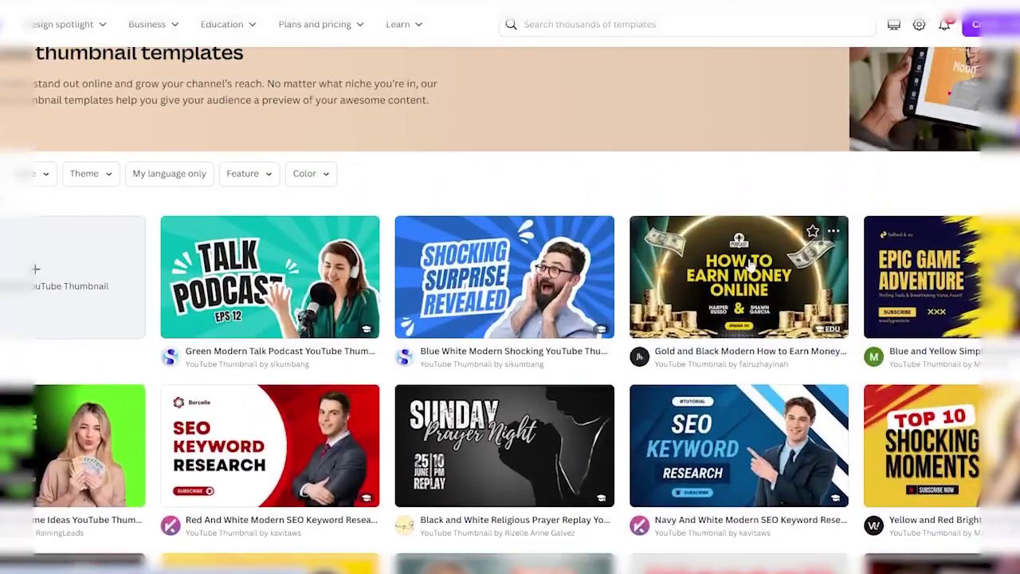
{"action": "left_click", "coordinate": [749, 265]}
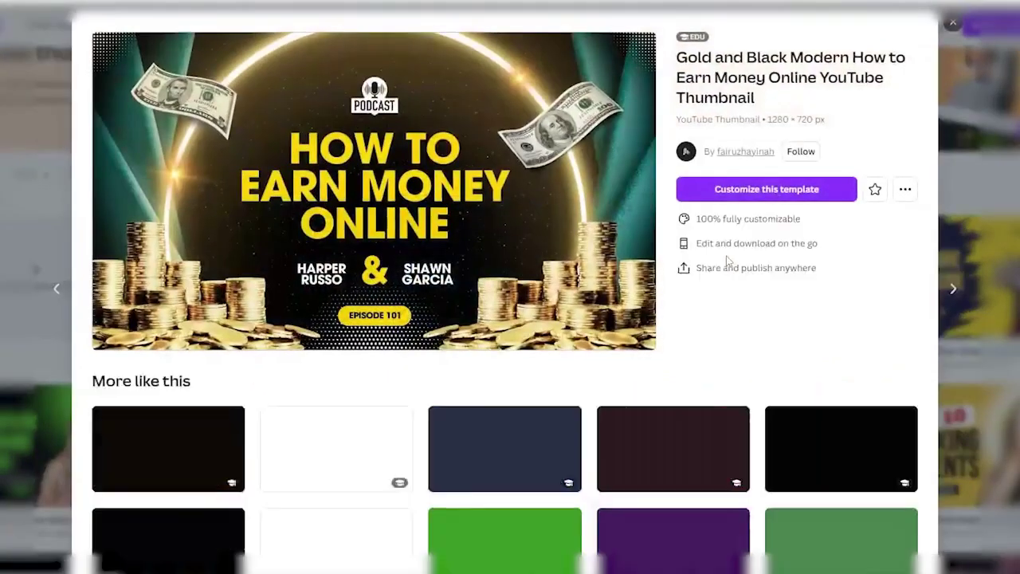
{"action": "left_click", "coordinate": [740, 192]}
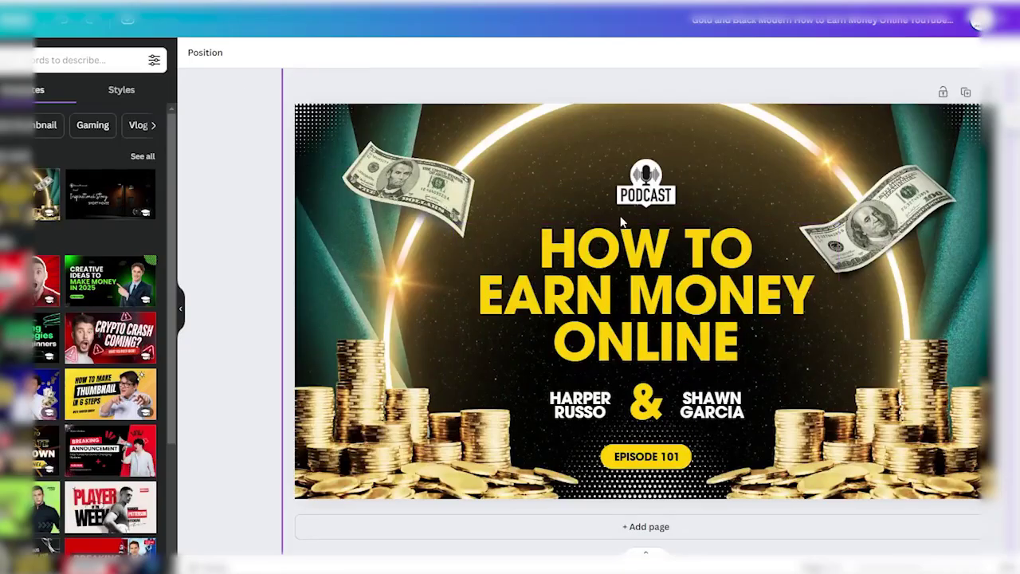
Delete the yellow ampersand and the second host's name below the thumbnail headline
{"action": "left_click", "coordinate": [652, 400]}
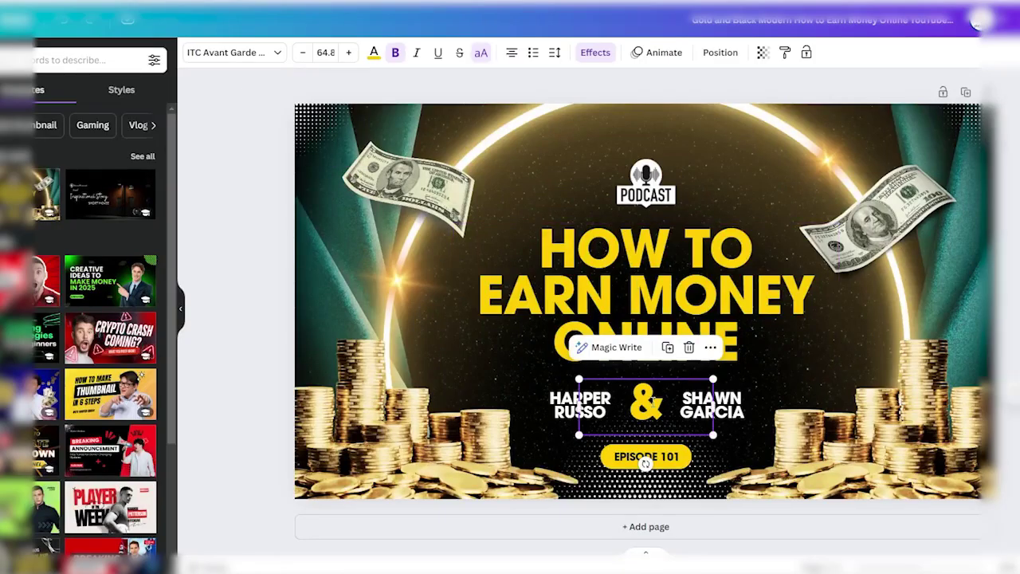
{"action": "key", "text": "Delete"}
{"action": "left_click", "coordinate": [709, 404]}
{"action": "key", "text": "Delete"}
Centre the remaining host name above the episode badge and replace its text with "SL BRO"
{"action": "left_click", "coordinate": [582, 406]}
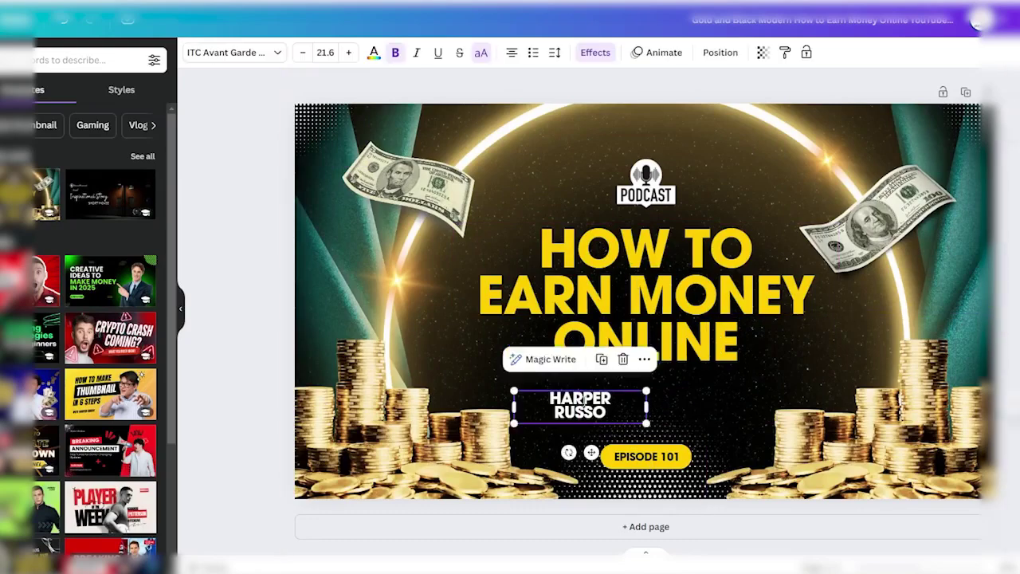
{"action": "left_click_drag", "start_coordinate": [582, 406], "coordinate": [646, 409]}
{"action": "double_click", "coordinate": [643, 399]}
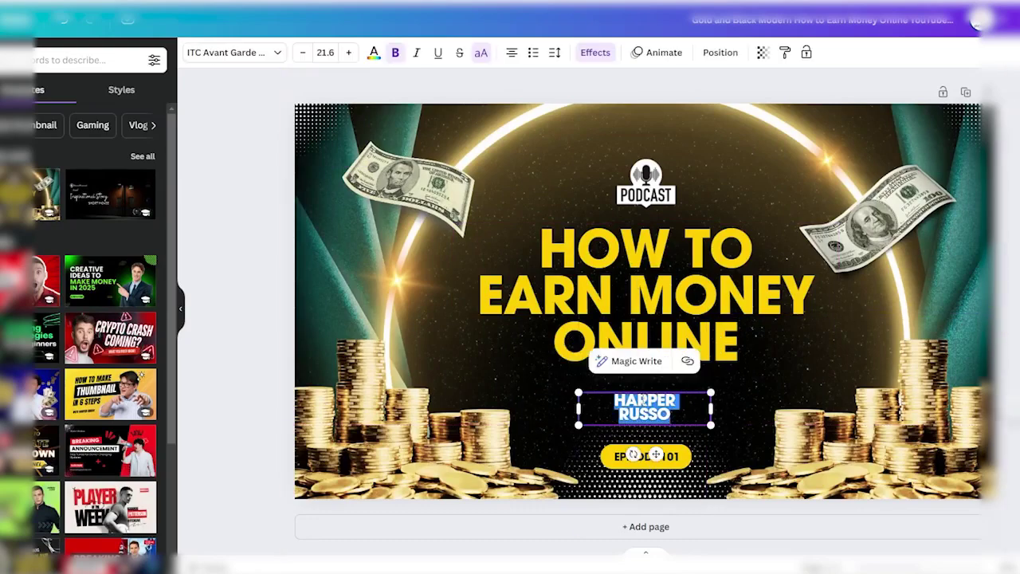
{"action": "type", "text": "SL ONLINE"}
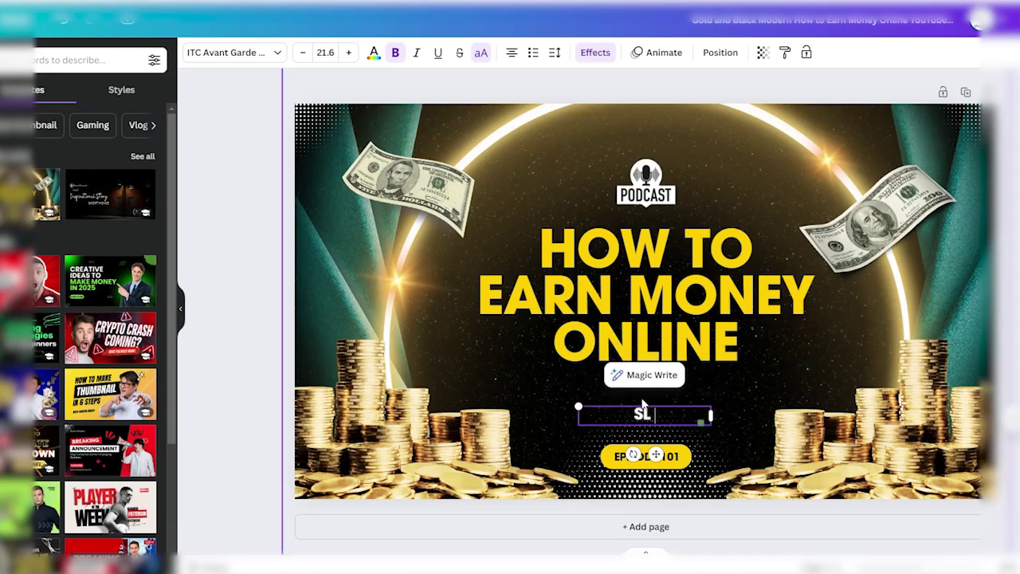
{"action": "type", "text": " BRO"}
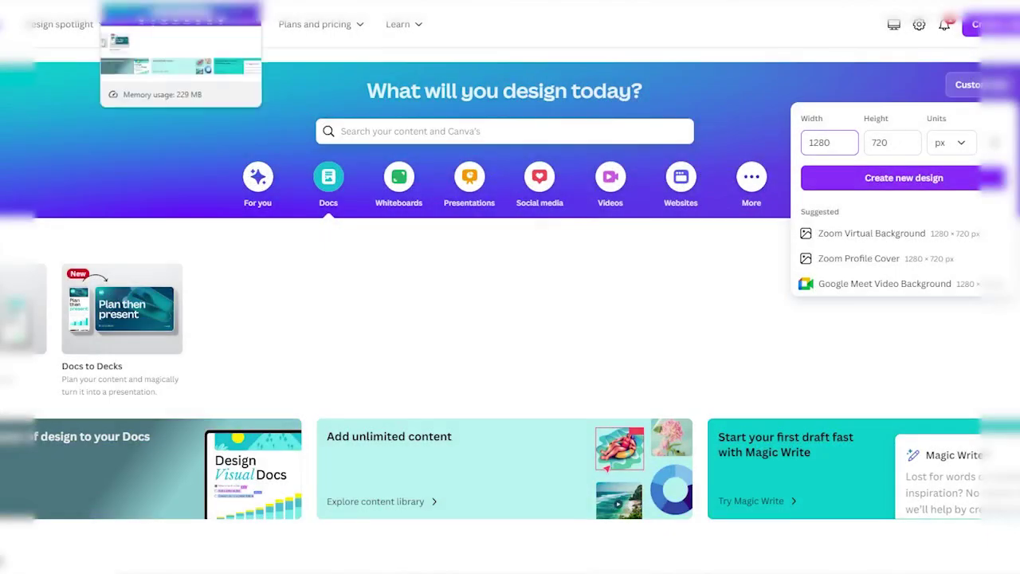
Create a new blank design with a custom size of 1080 × 1350 px
{"action": "left_click", "coordinate": [463, 90]}
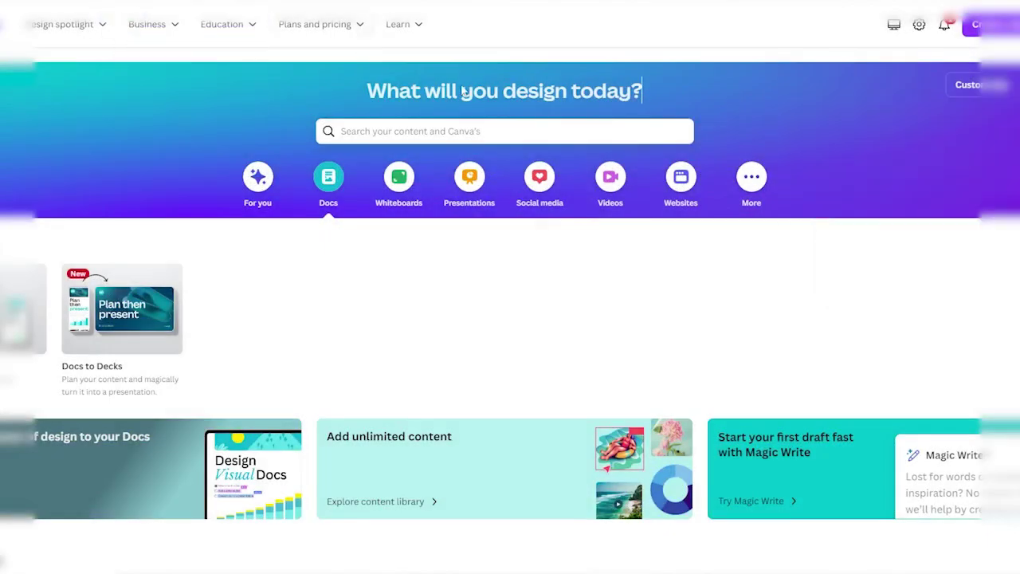
{"action": "left_click", "coordinate": [968, 84]}
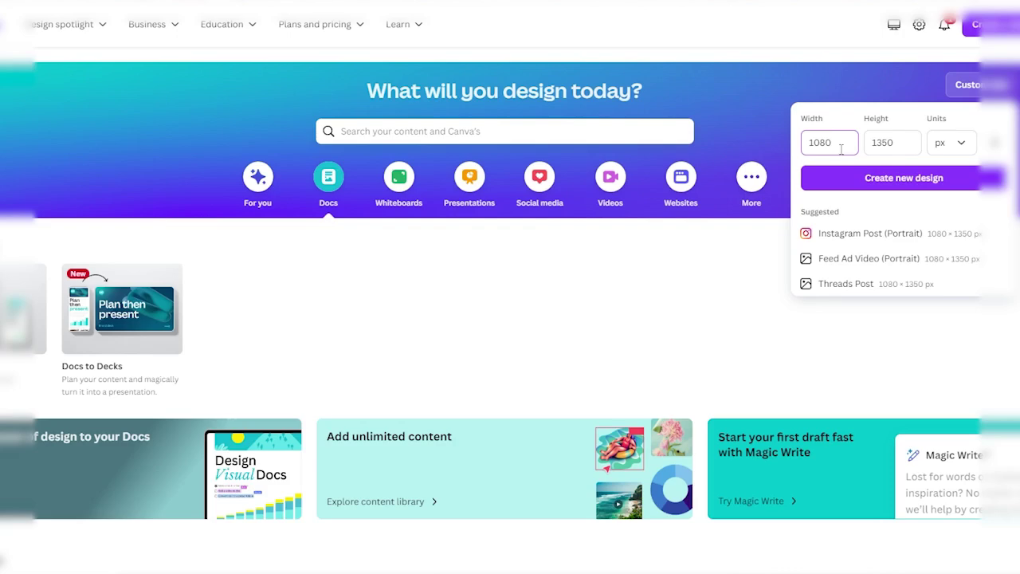
{"action": "left_click", "coordinate": [901, 178]}
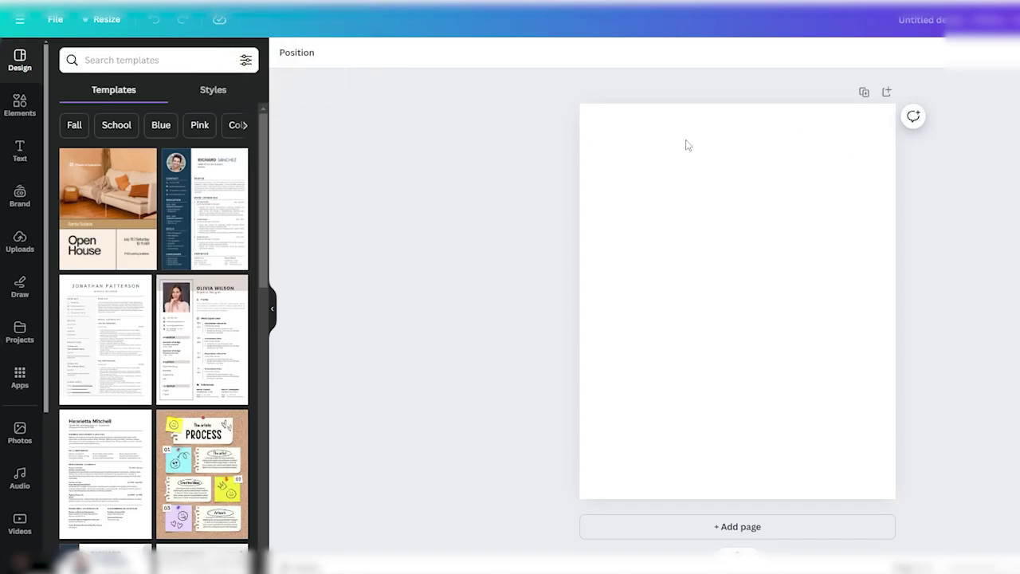
Search the templates for recipe and apply the Bungi Bread recipe flyer with the smoothies bowl to the page
{"action": "left_click", "coordinate": [195, 63]}
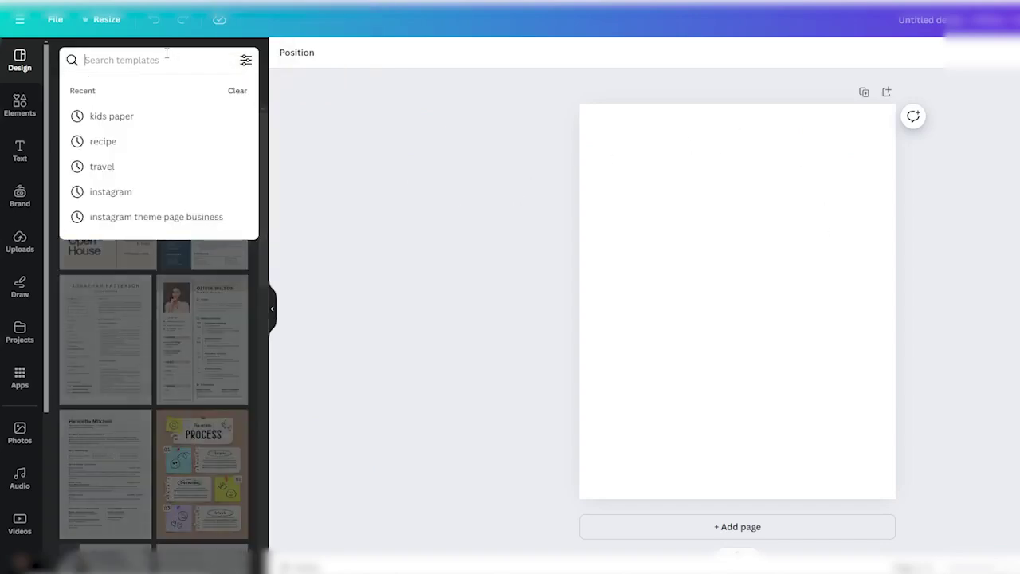
{"action": "left_click", "coordinate": [119, 138]}
{"action": "scroll", "coordinate": [178, 274], "scroll_direction": "down", "scroll_amount": 3}
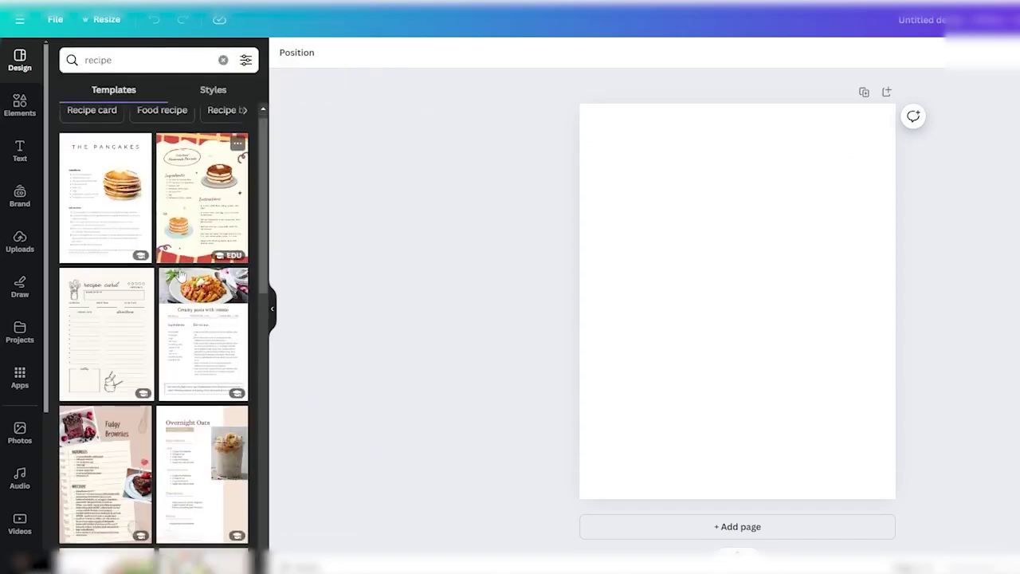
{"action": "scroll", "coordinate": [179, 274], "scroll_direction": "down", "scroll_amount": 6}
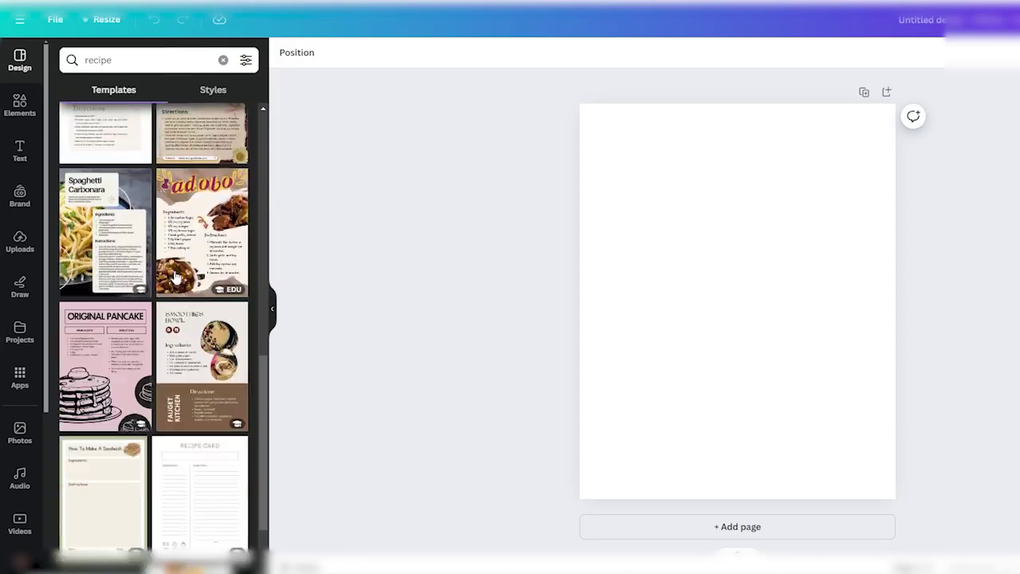
{"action": "left_click", "coordinate": [196, 310]}
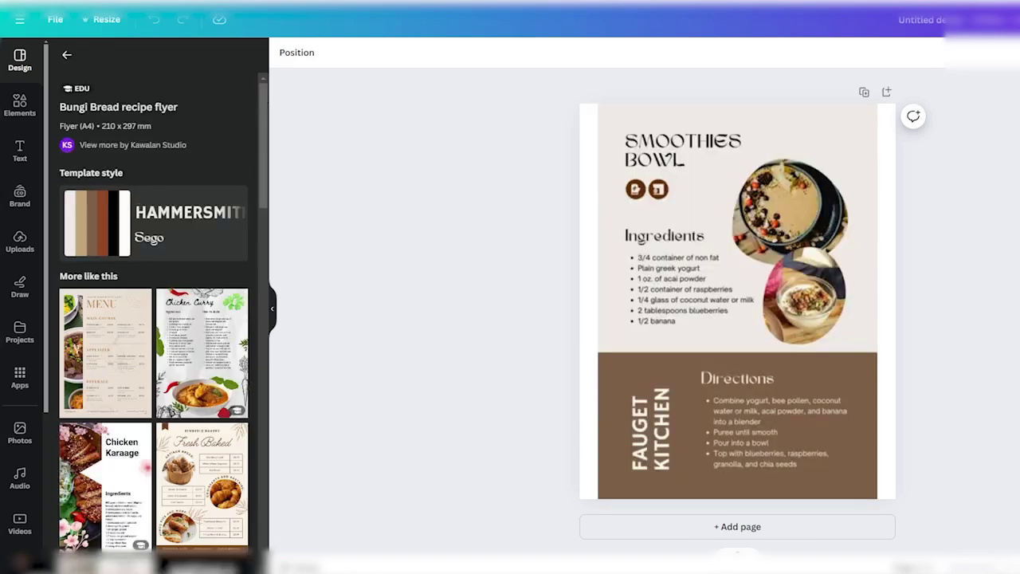
Clear the page by deleting all elements of the recipe flyer and its beige background
{"action": "left_click_drag", "start_coordinate": [901, 199], "coordinate": [628, 424]}
{"action": "key", "text": "Delete"}
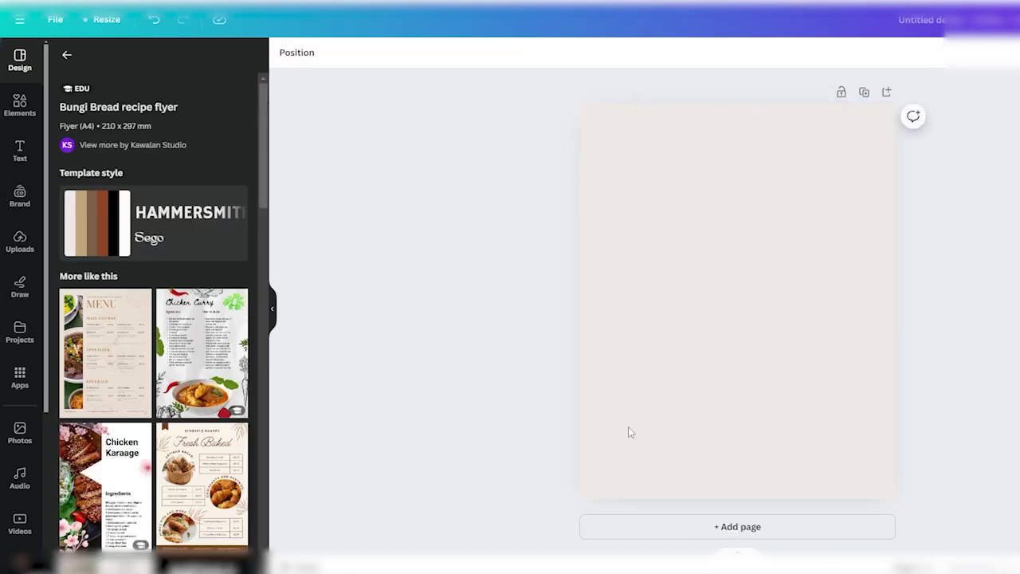
{"action": "left_click", "coordinate": [711, 257]}
{"action": "key", "text": "Delete"}
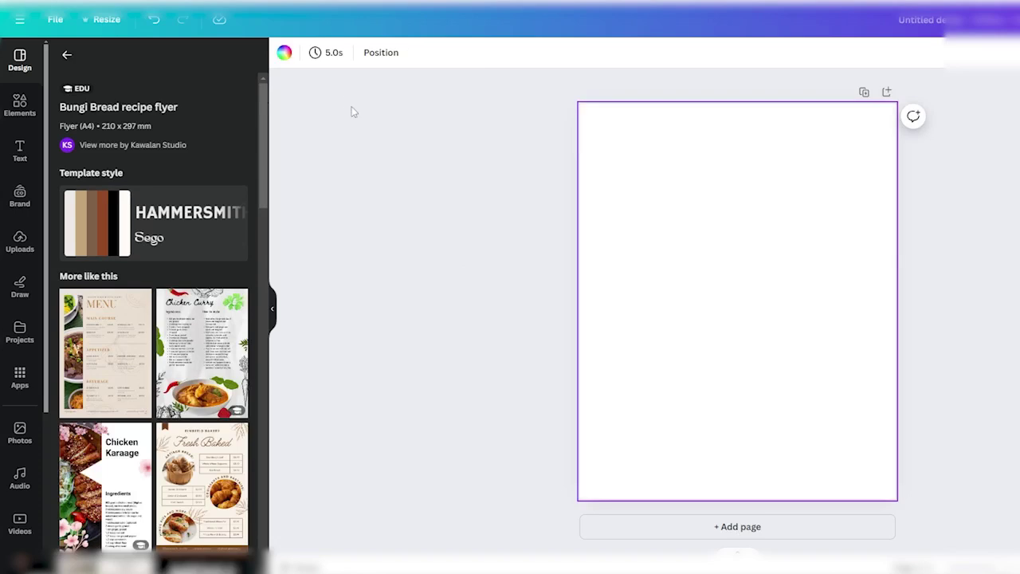
Fill the blank page with the black-to-gold gradient and add a heading in the upper part of the page
{"action": "left_click", "coordinate": [285, 54]}
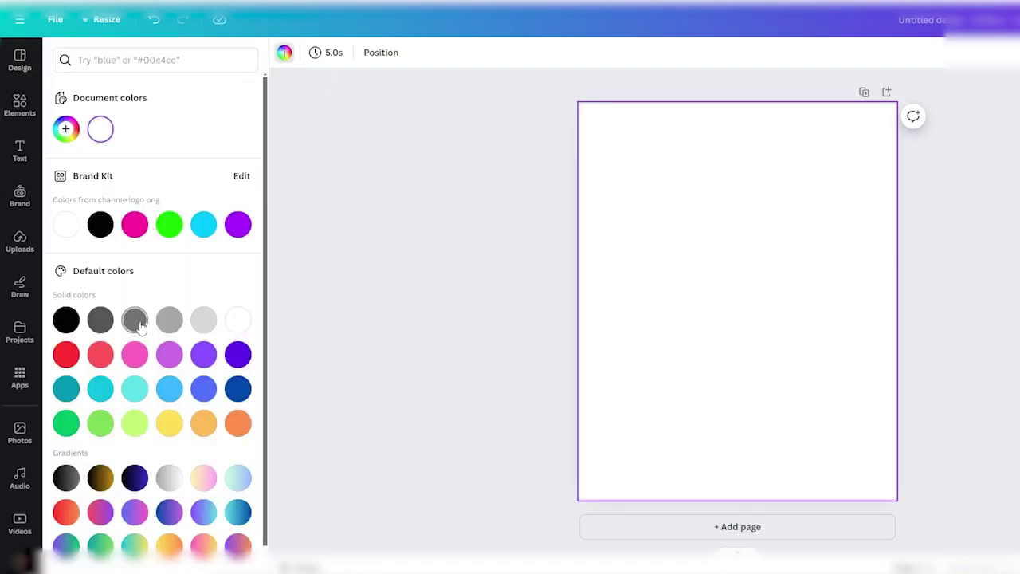
{"action": "left_click", "coordinate": [100, 478]}
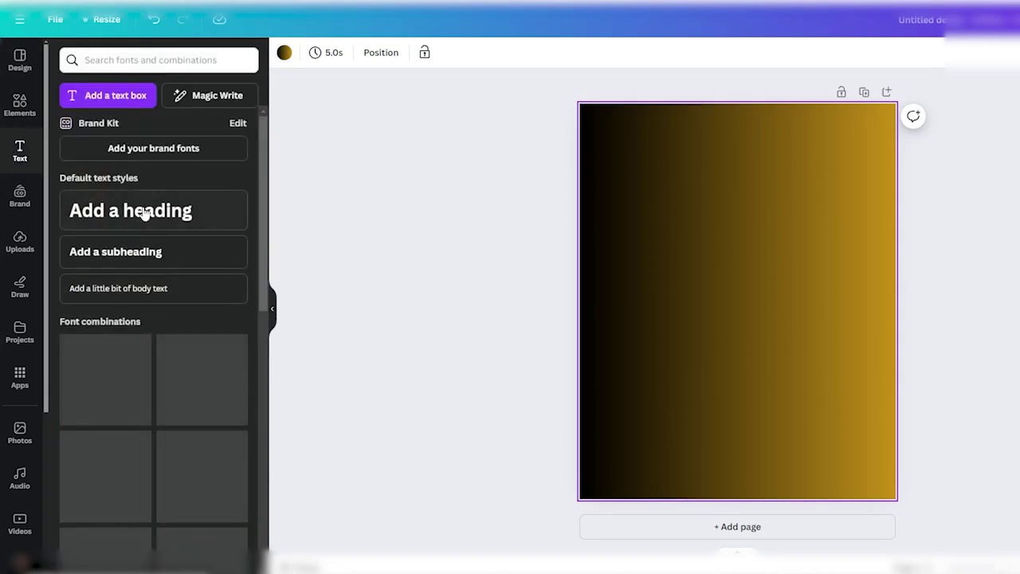
{"action": "left_click", "coordinate": [141, 212]}
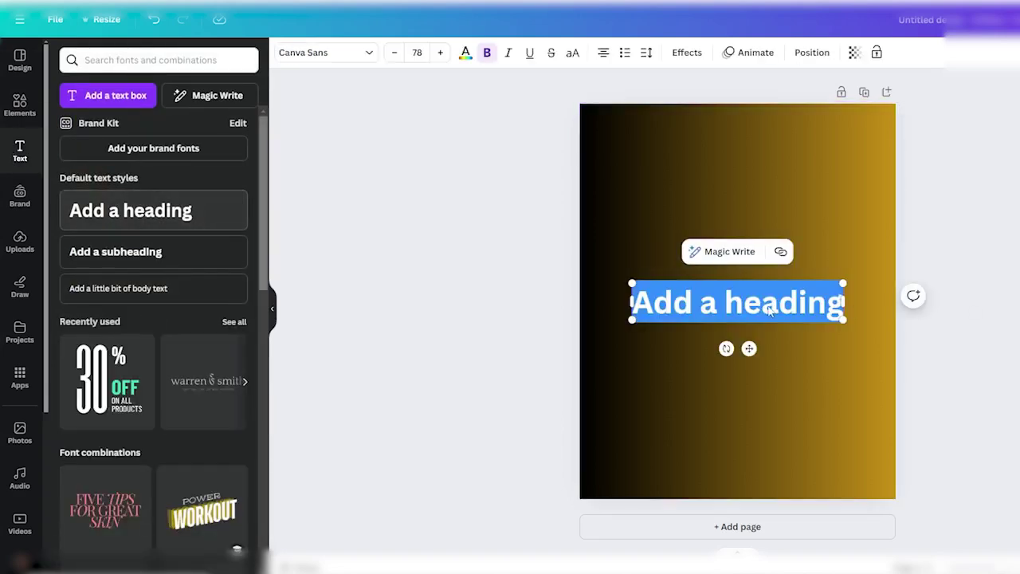
{"action": "key", "text": "Escape"}
{"action": "left_click_drag", "start_coordinate": [788, 311], "coordinate": [784, 199]}
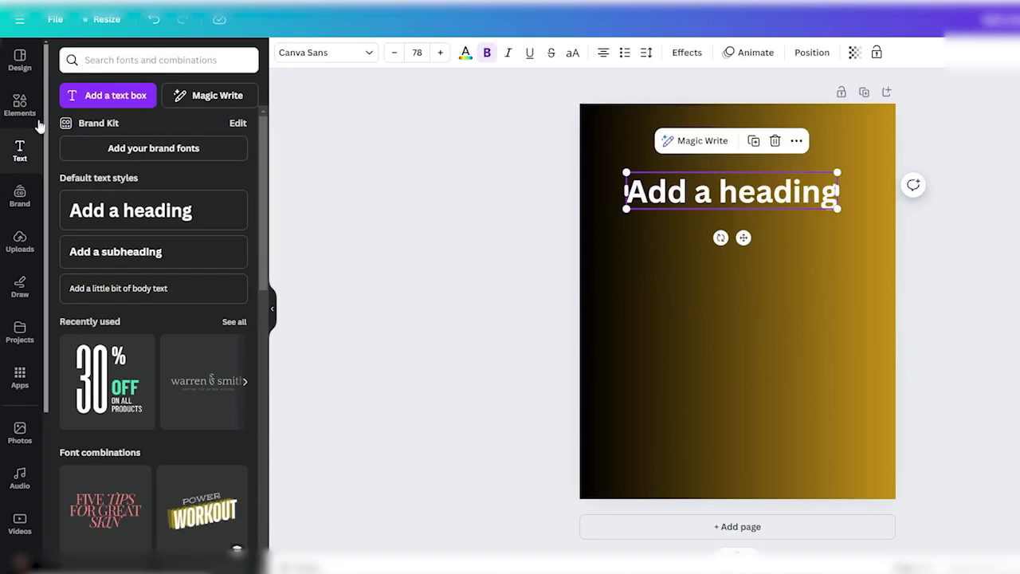
Search the elements for recipe photos and set the one with vegetables and an open notebook as the page background
{"action": "left_click", "coordinate": [16, 103]}
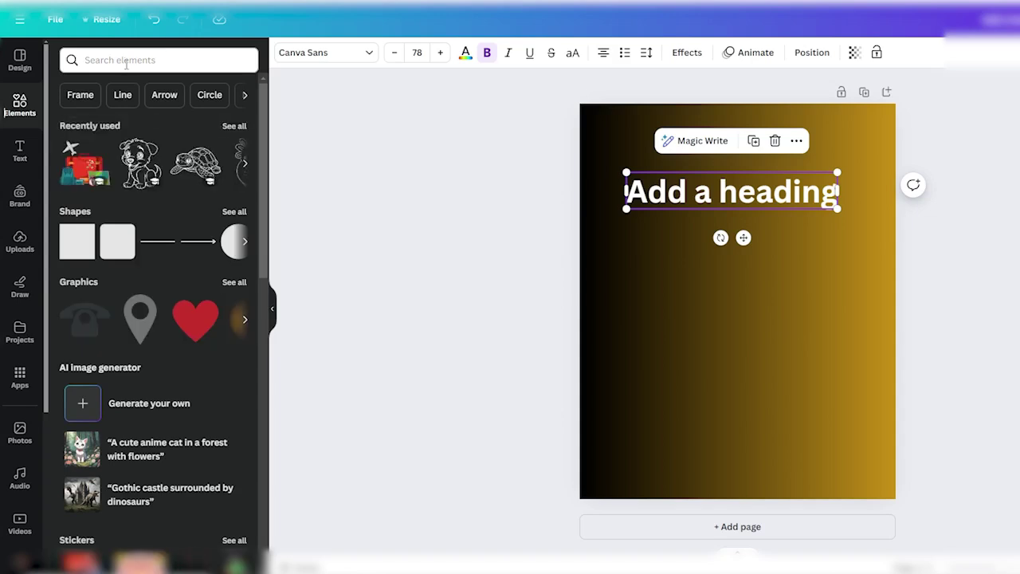
{"action": "left_click", "coordinate": [125, 61]}
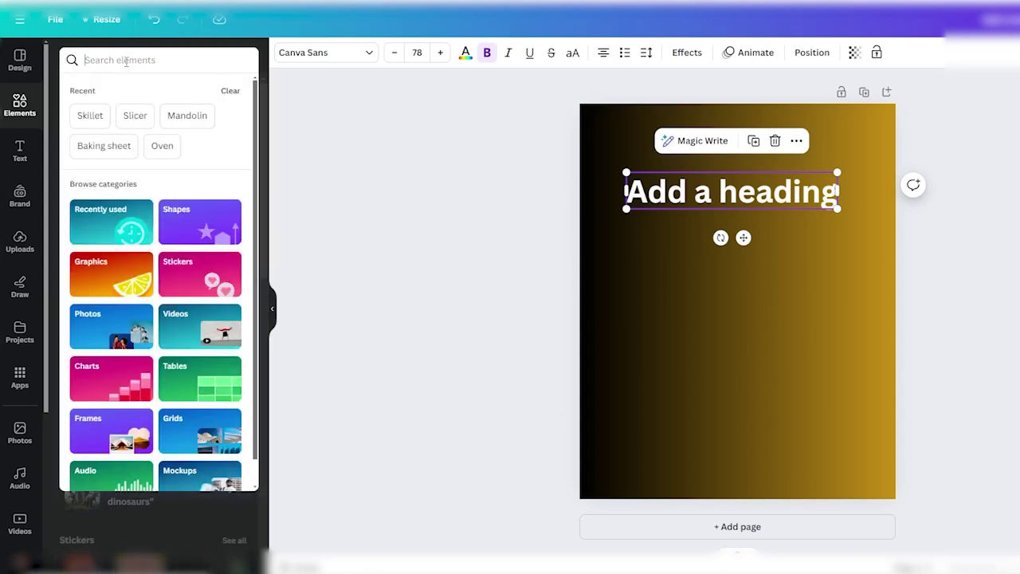
{"action": "type", "text": "reci"}
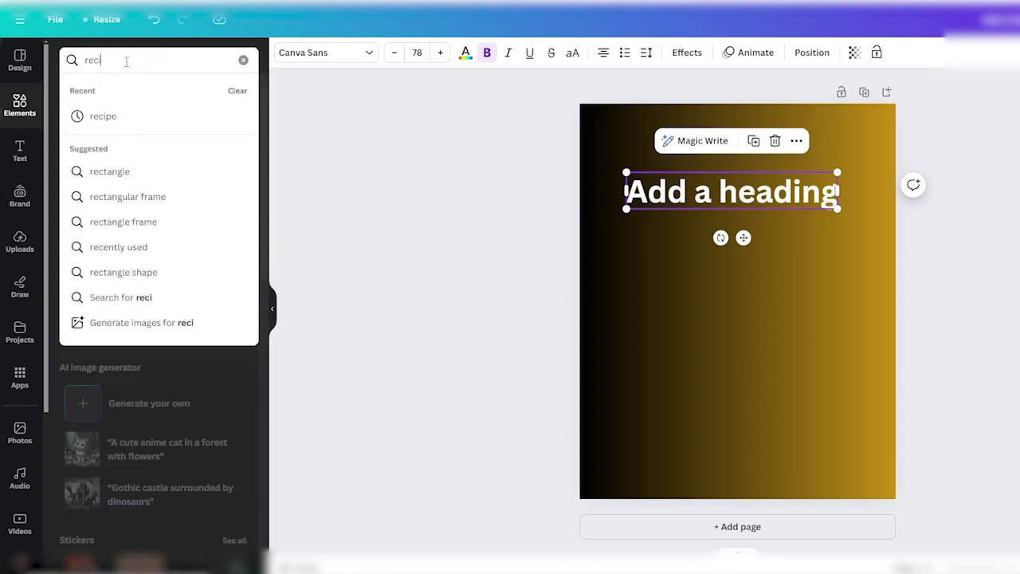
{"action": "type", "text": "pe"}
{"action": "key", "text": "Return"}
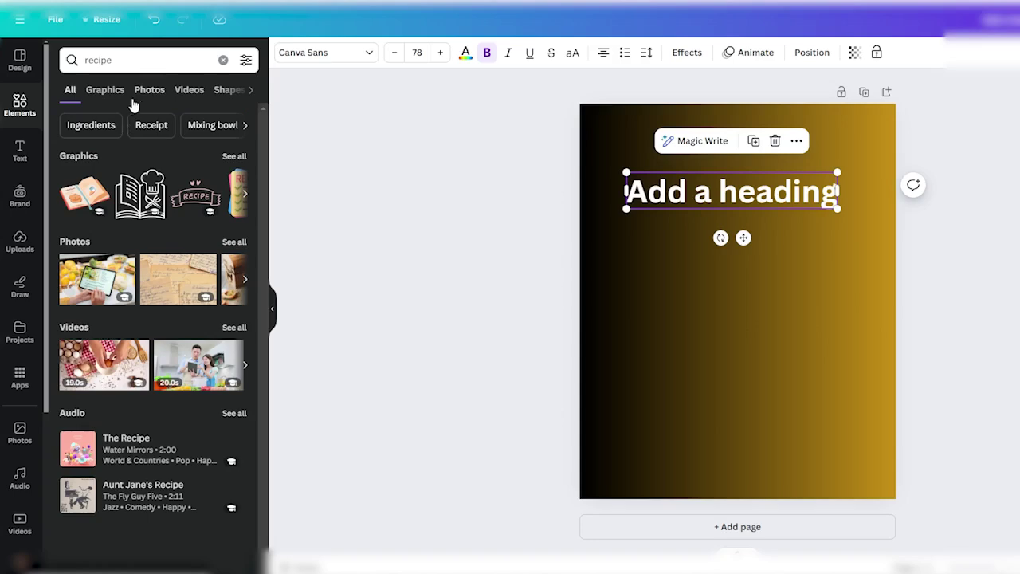
{"action": "left_click", "coordinate": [137, 93]}
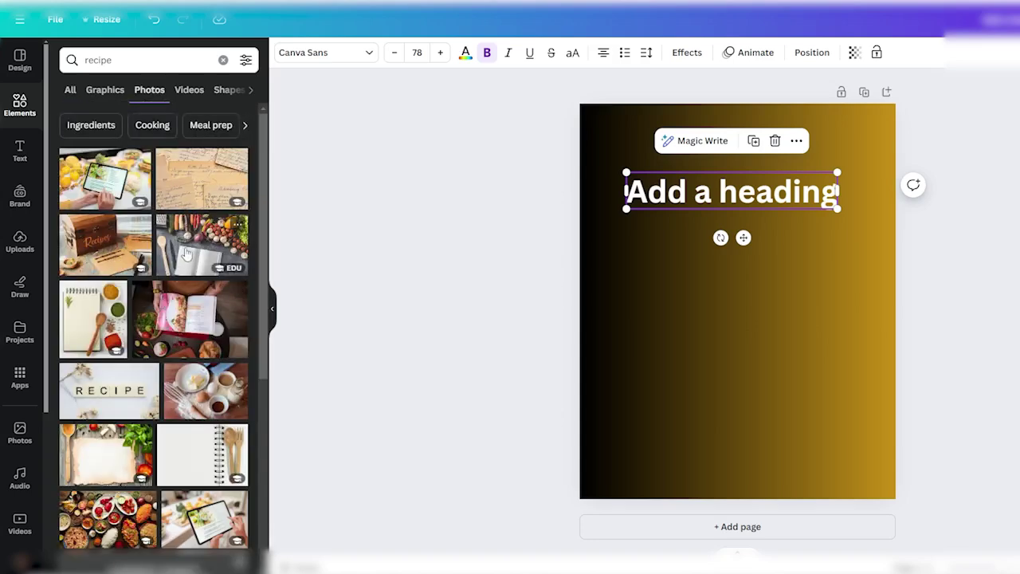
{"action": "left_click", "coordinate": [185, 253]}
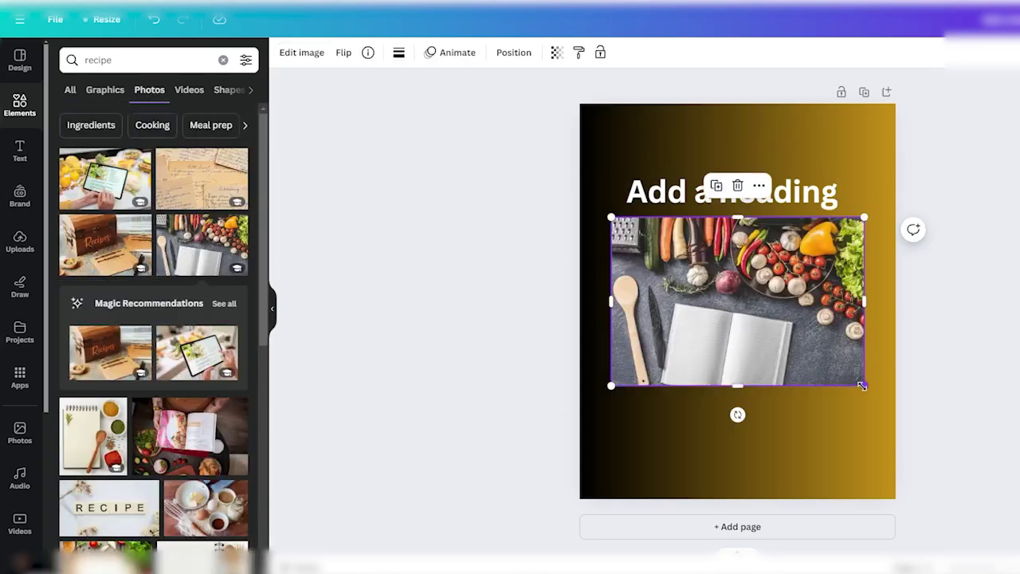
{"action": "right_click", "coordinate": [825, 339]}
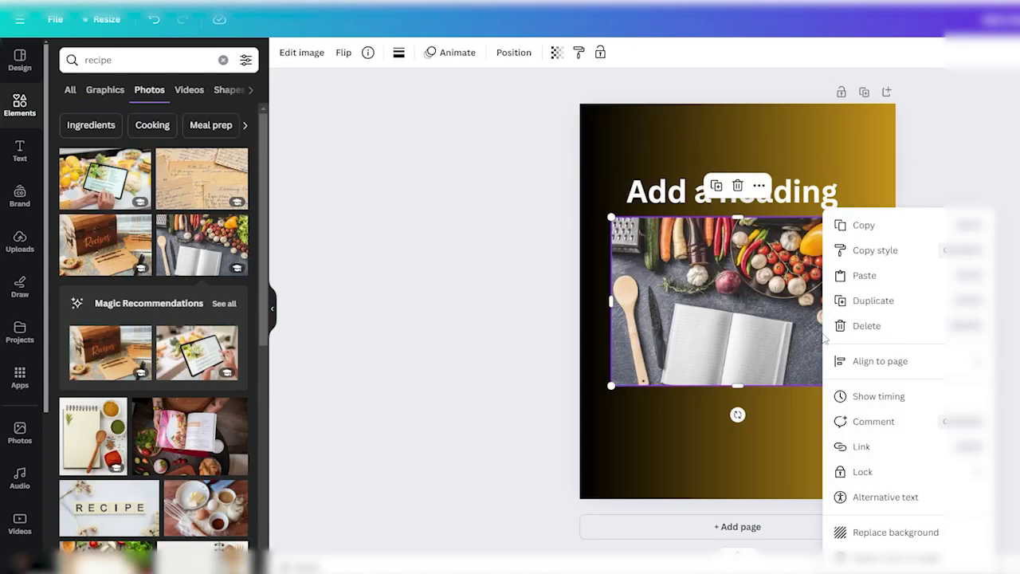
{"action": "left_click", "coordinate": [870, 541]}
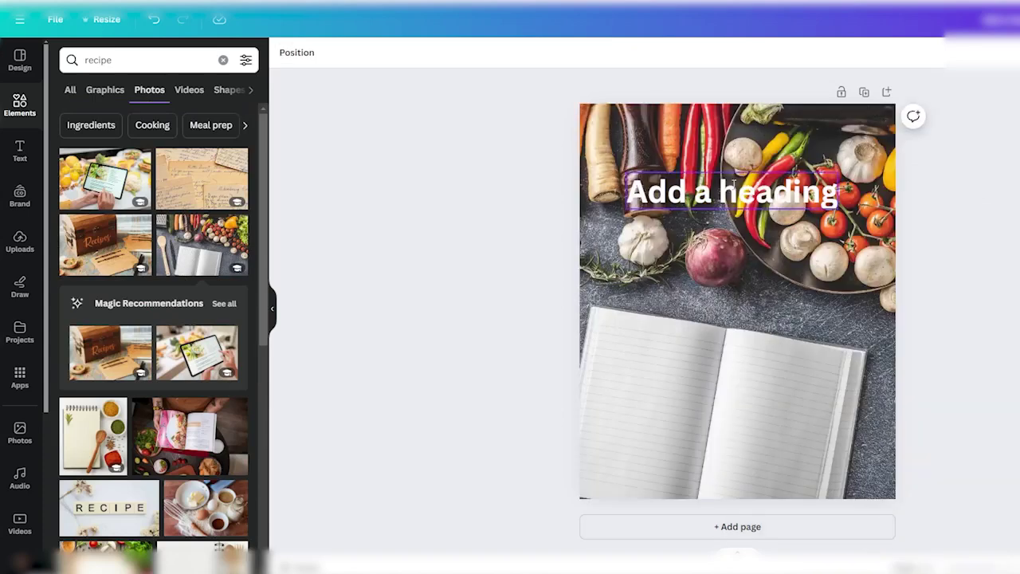
Replace the heading's text with "SL online Bro" and place it over the vegetables in the upper half of the page
{"action": "left_click_drag", "start_coordinate": [731, 187], "coordinate": [731, 286]}
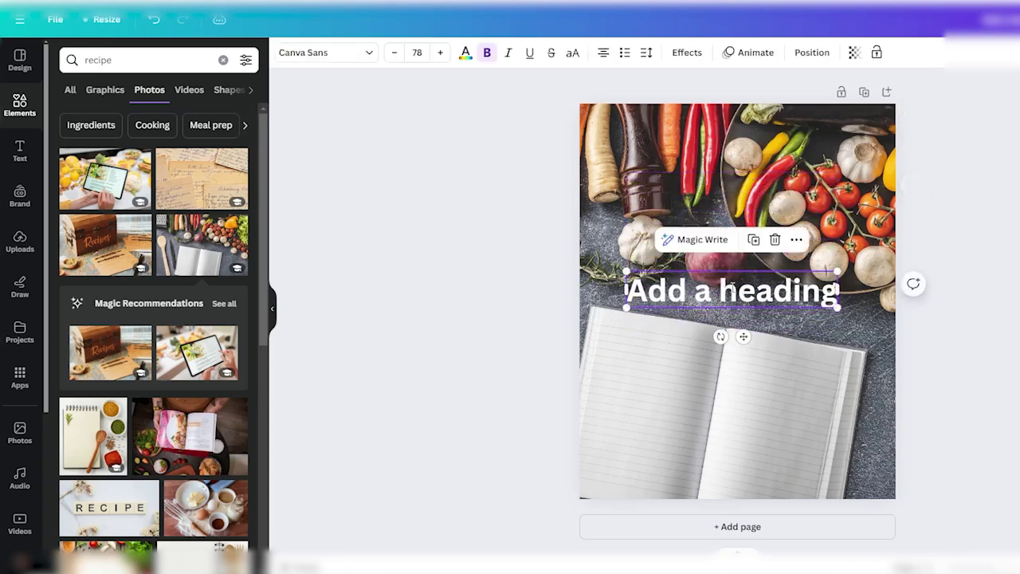
{"action": "double_click", "coordinate": [731, 286]}
{"action": "type", "text": "SSL"}
{"action": "key", "text": "BackSpace"}
{"action": "key", "text": "BackSpace"}
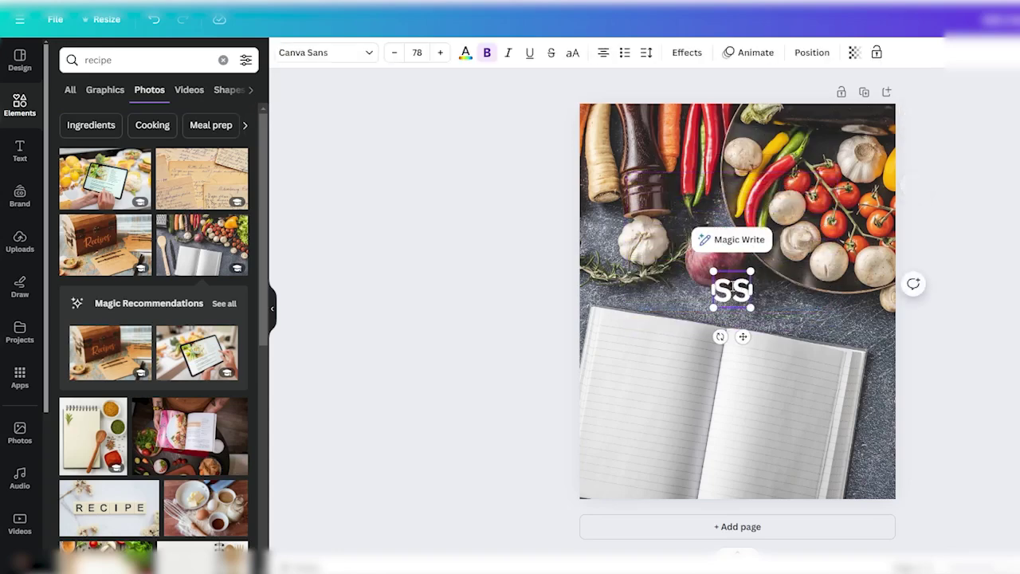
{"action": "type", "text": "L onli"}
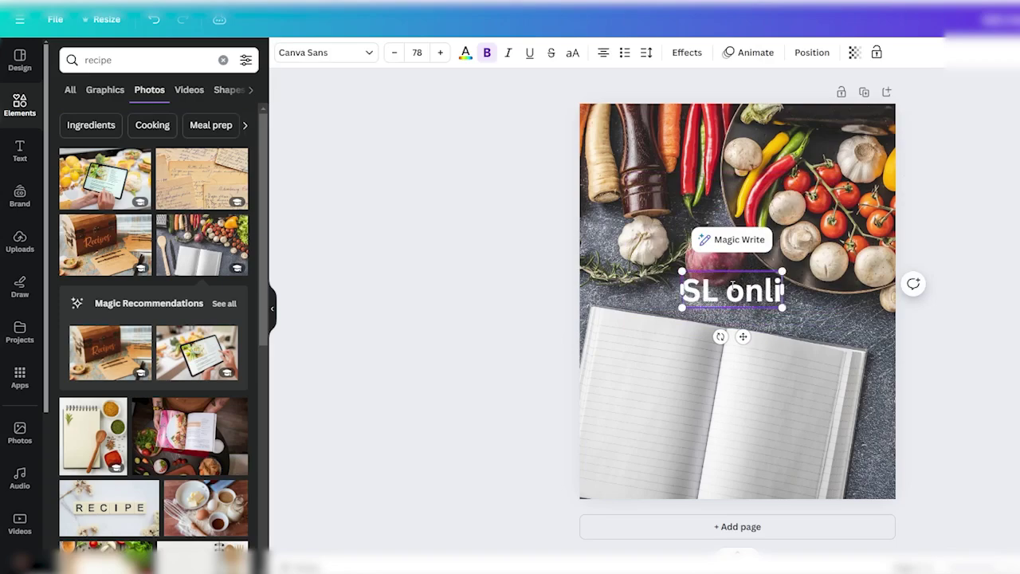
{"action": "type", "text": "ne Br"}
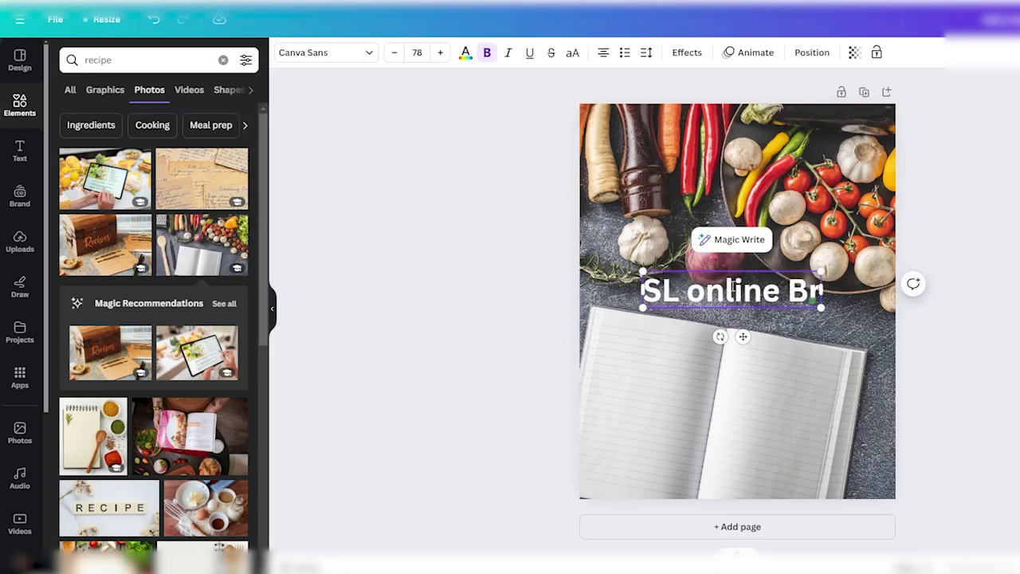
{"action": "type", "text": "o"}
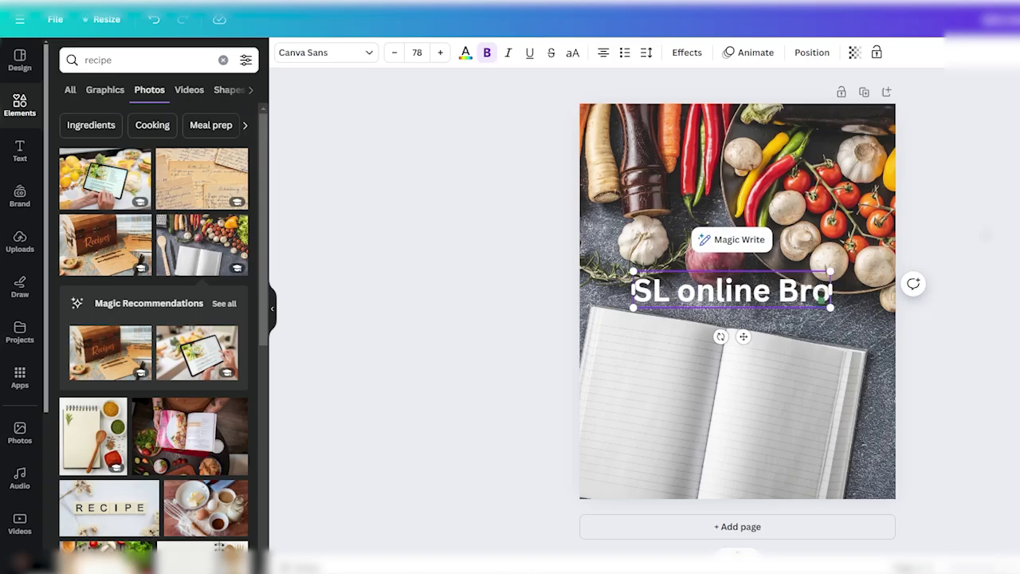
{"action": "left_click_drag", "start_coordinate": [767, 275], "coordinate": [765, 181]}
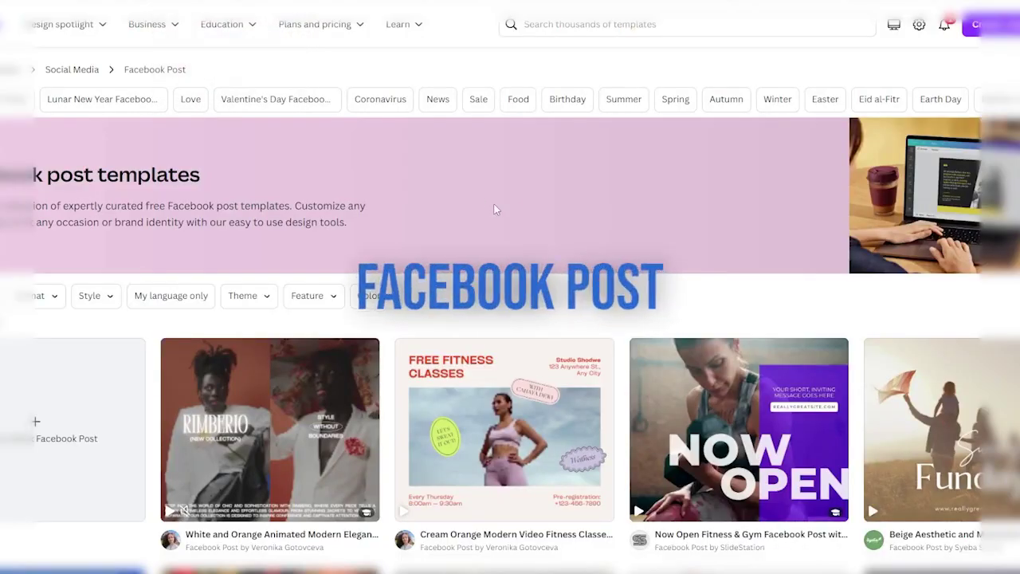
Browse the Facebook post templates and preview the Now Open Fitness & Gym Facebook Post with Video
{"action": "scroll", "coordinate": [512, 199], "scroll_direction": "down", "scroll_amount": 2}
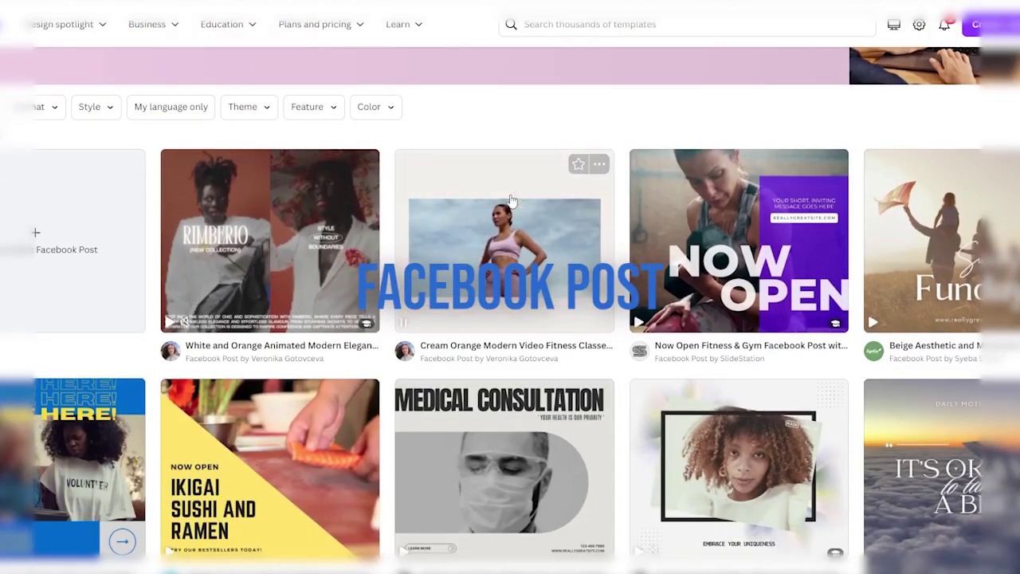
{"action": "scroll", "coordinate": [463, 161], "scroll_direction": "up", "scroll_amount": 2}
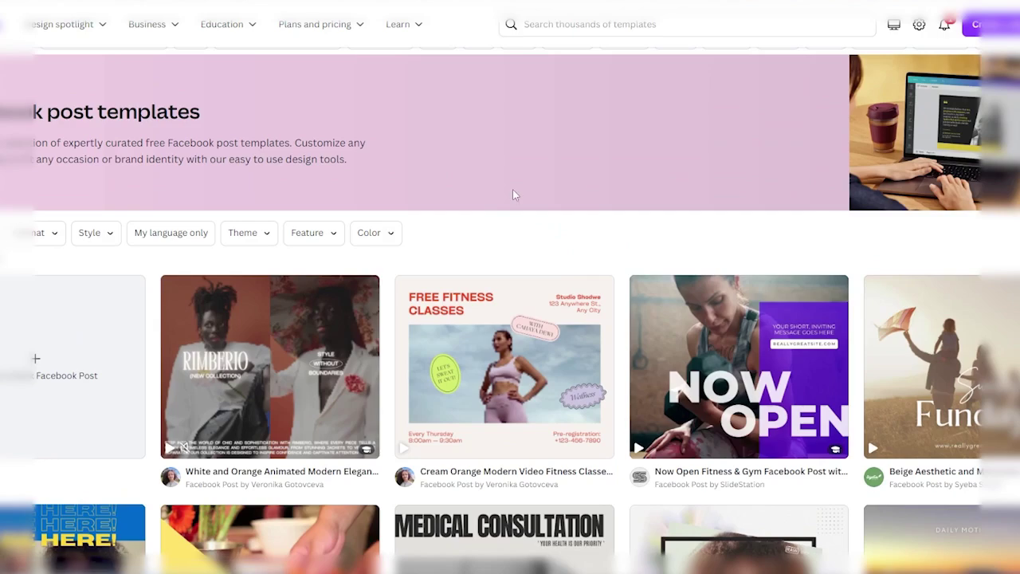
{"action": "scroll", "coordinate": [510, 185], "scroll_direction": "down", "scroll_amount": 3}
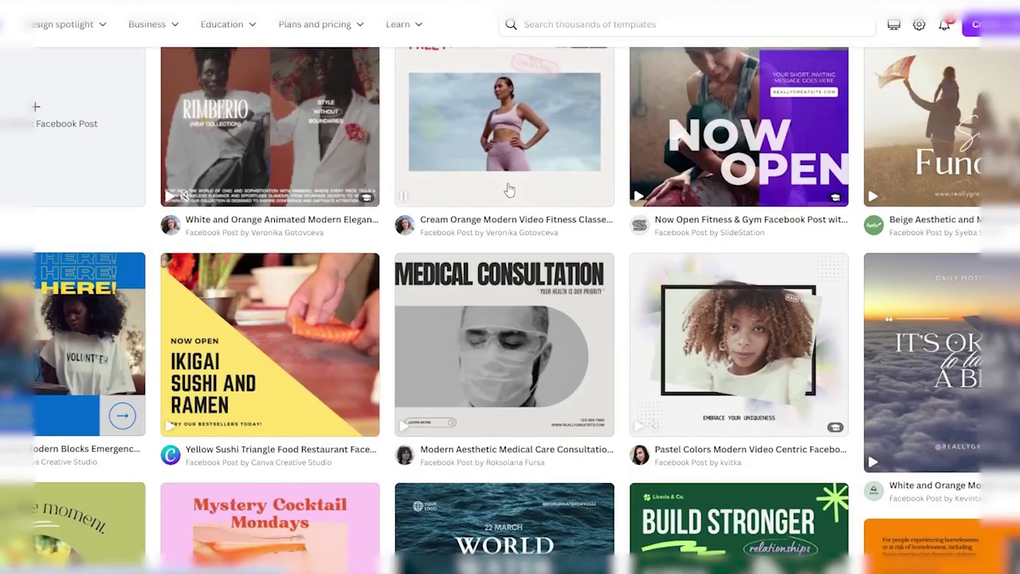
{"action": "left_click", "coordinate": [717, 132]}
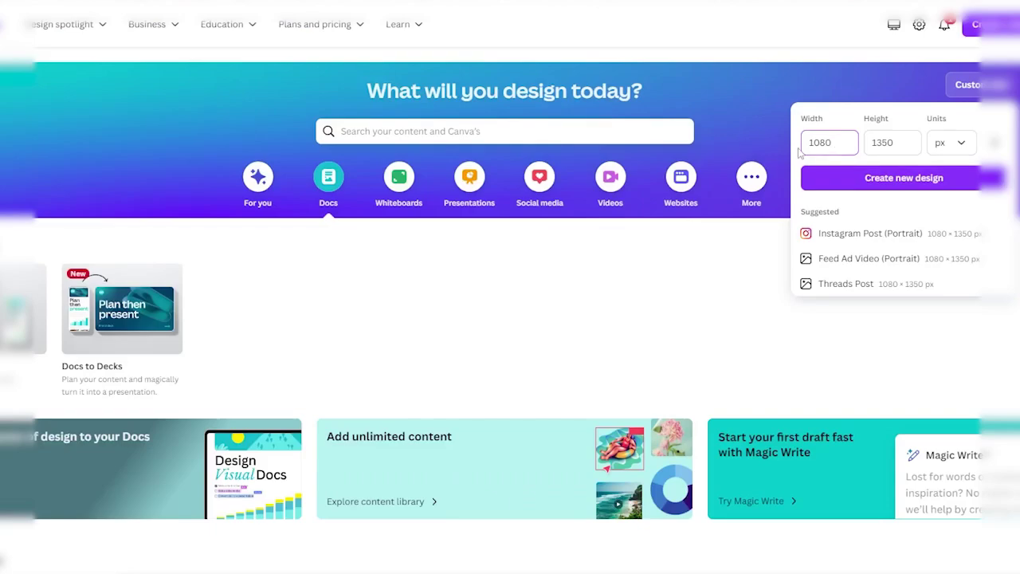
{"action": "left_click", "coordinate": [890, 142]}
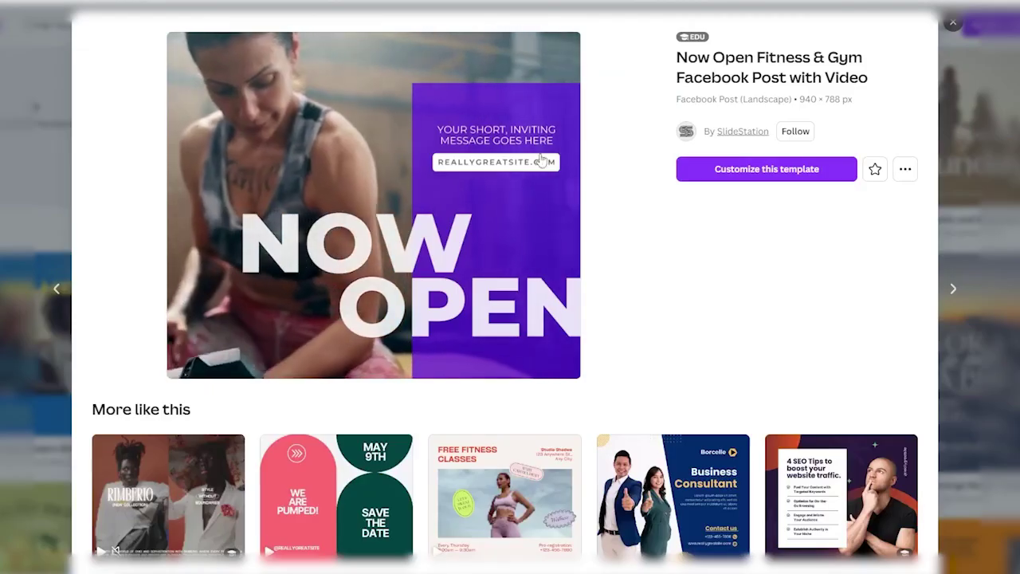
{"action": "key", "text": "Escape"}
{"action": "scroll", "coordinate": [160, 214], "scroll_direction": "up", "scroll_amount": 5}
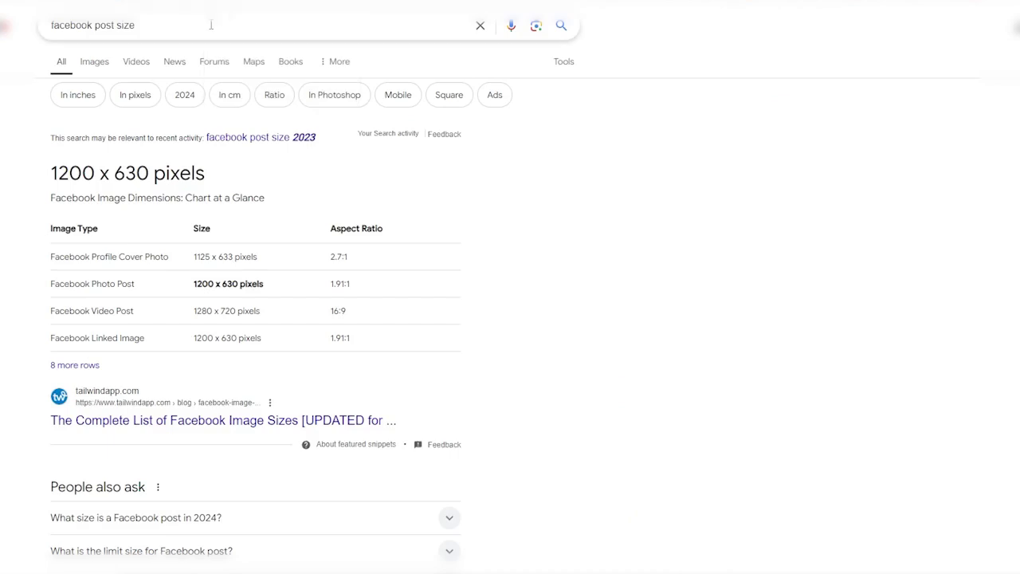
Look through the Google results for facebook post size to compare the recommended image dimensions
{"action": "scroll", "coordinate": [206, 102], "scroll_direction": "down", "scroll_amount": 2}
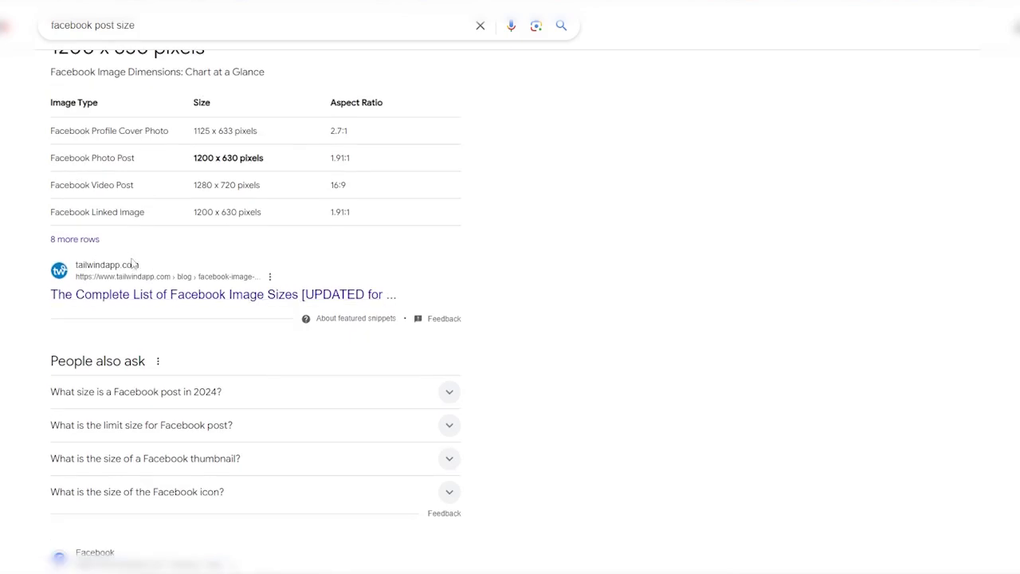
{"action": "scroll", "coordinate": [134, 264], "scroll_direction": "up", "scroll_amount": 2}
{"action": "scroll", "coordinate": [136, 260], "scroll_direction": "down", "scroll_amount": 7}
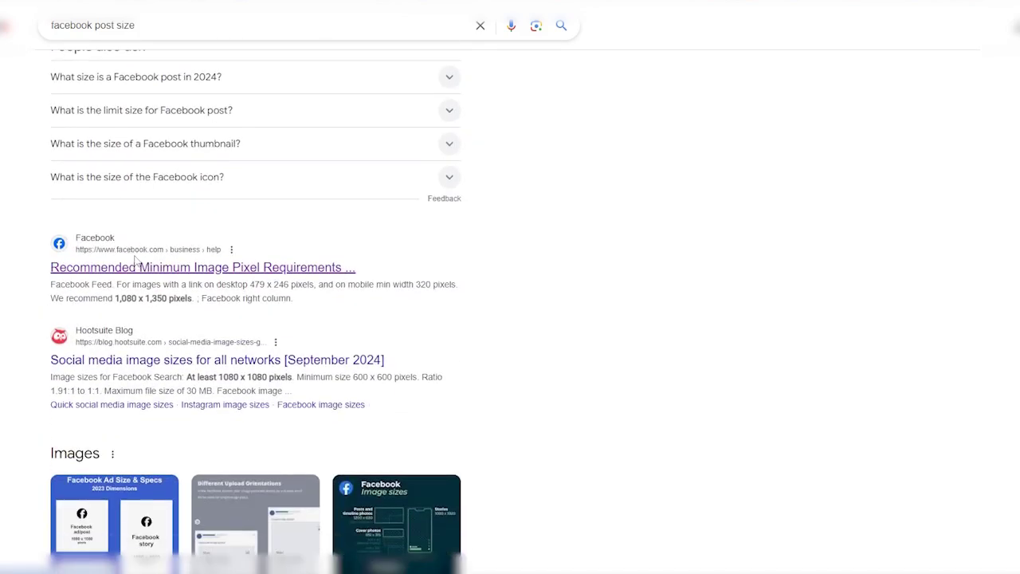